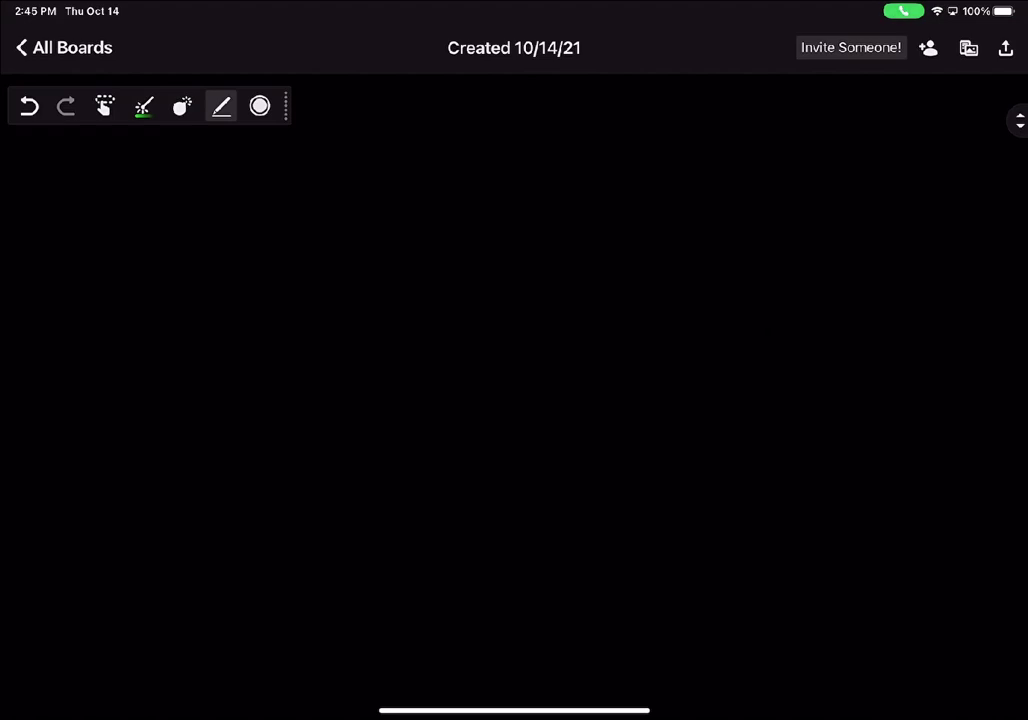
Sketch a tapering vessel outline with a small inlet ellipse, an inflow arrow and a dot.
{"action": "mouse_move", "coordinate": [201, 282]}
{"action": "left_mouse_down"}
{"action": "mouse_move", "coordinate": [199, 377]}
{"action": "mouse_move", "coordinate": [204, 285]}
{"action": "mouse_move", "coordinate": [457, 313]}
{"action": "left_mouse_up"}
{"action": "mouse_move", "coordinate": [213, 410]}
{"action": "left_mouse_down"}
{"action": "mouse_move", "coordinate": [430, 382]}
{"action": "mouse_move", "coordinate": [438, 368]}
{"action": "left_mouse_up"}
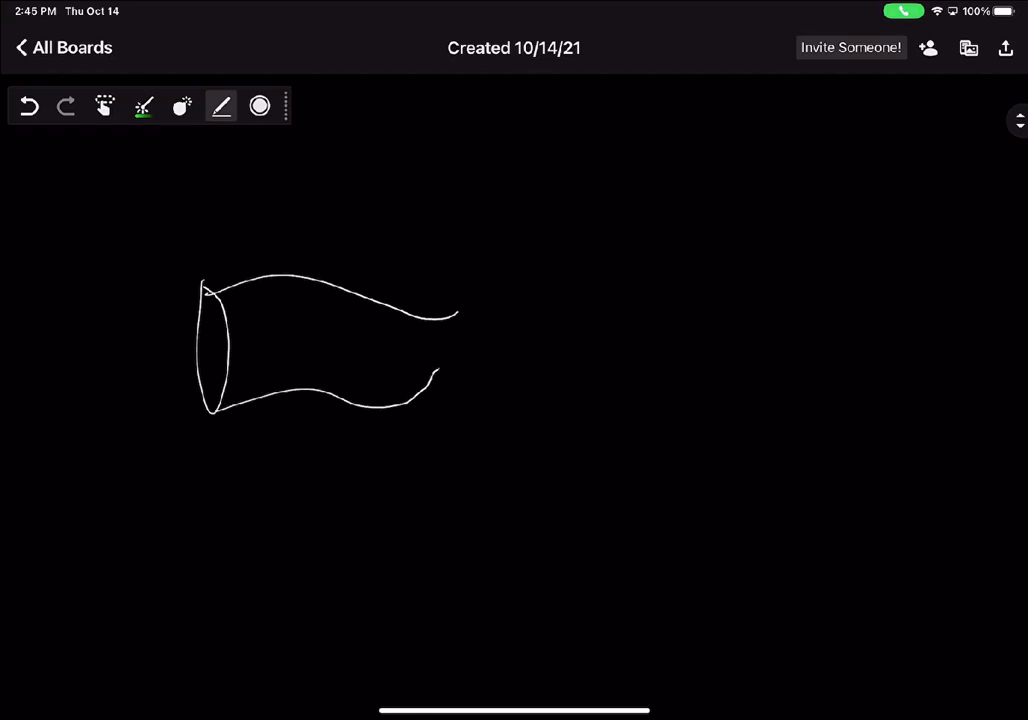
{"action": "left_click_drag", "start_coordinate": [443, 320], "coordinate": [445, 316]}
{"action": "mouse_move", "coordinate": [531, 334]}
{"action": "left_mouse_down"}
{"action": "mouse_move", "coordinate": [465, 340]}
{"action": "mouse_move", "coordinate": [487, 350]}
{"action": "left_mouse_up"}
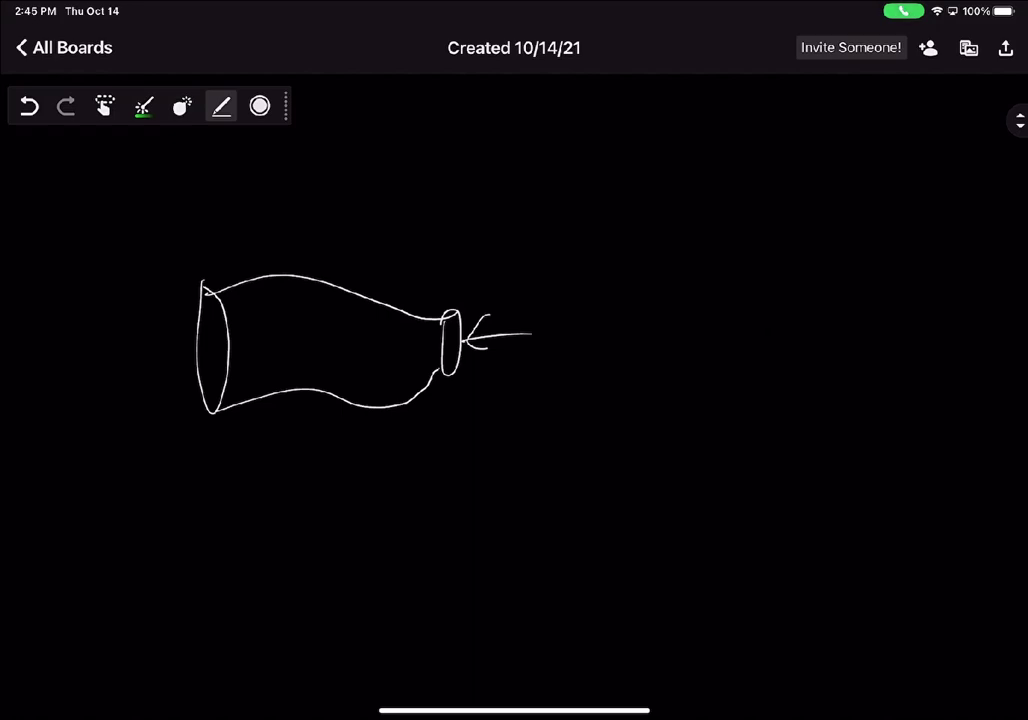
{"action": "left_click", "coordinate": [473, 364]}
Circle the vessel, draw and retrace a wavy line inside it, and mark a particle at the inlet.
{"action": "mouse_move", "coordinate": [268, 278]}
{"action": "left_mouse_down"}
{"action": "mouse_move", "coordinate": [202, 298]}
{"action": "mouse_move", "coordinate": [303, 272]}
{"action": "left_mouse_up"}
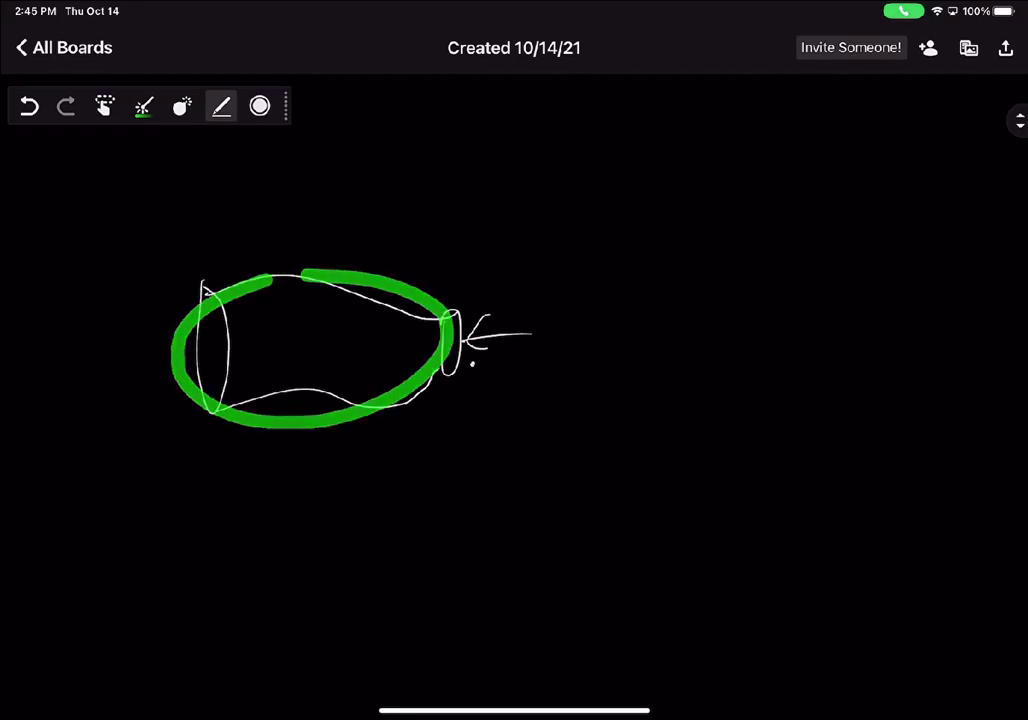
{"action": "left_click_drag", "start_coordinate": [462, 366], "coordinate": [474, 361]}
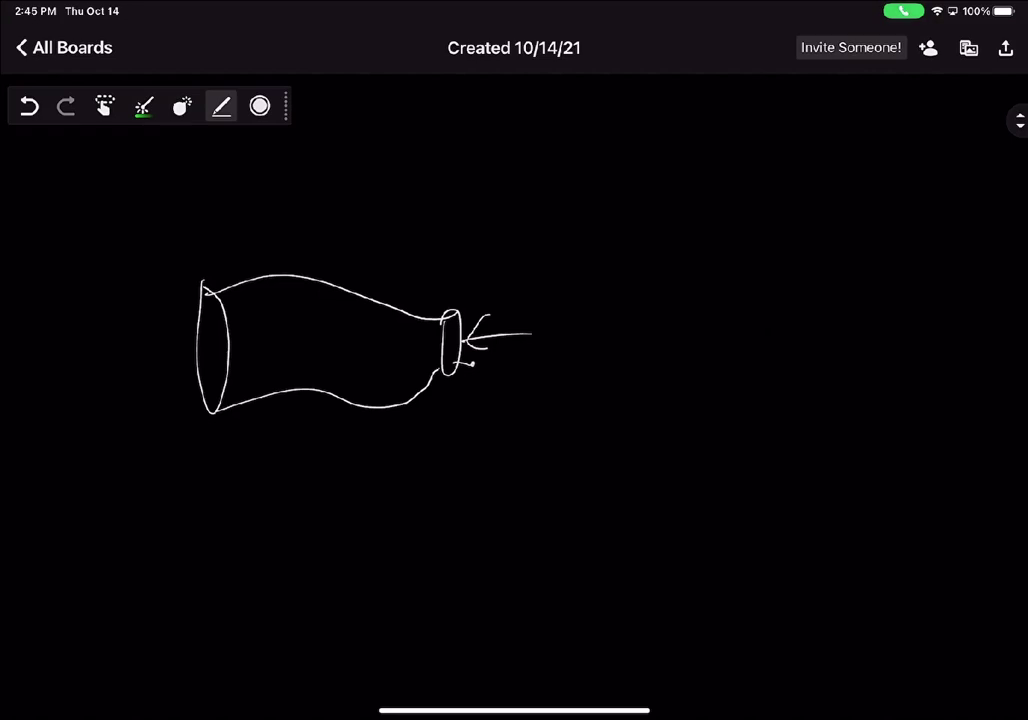
{"action": "mouse_move", "coordinate": [443, 364]}
{"action": "left_mouse_down"}
{"action": "mouse_move", "coordinate": [408, 378]}
{"action": "mouse_move", "coordinate": [328, 360]}
{"action": "mouse_move", "coordinate": [238, 372]}
{"action": "left_mouse_up"}
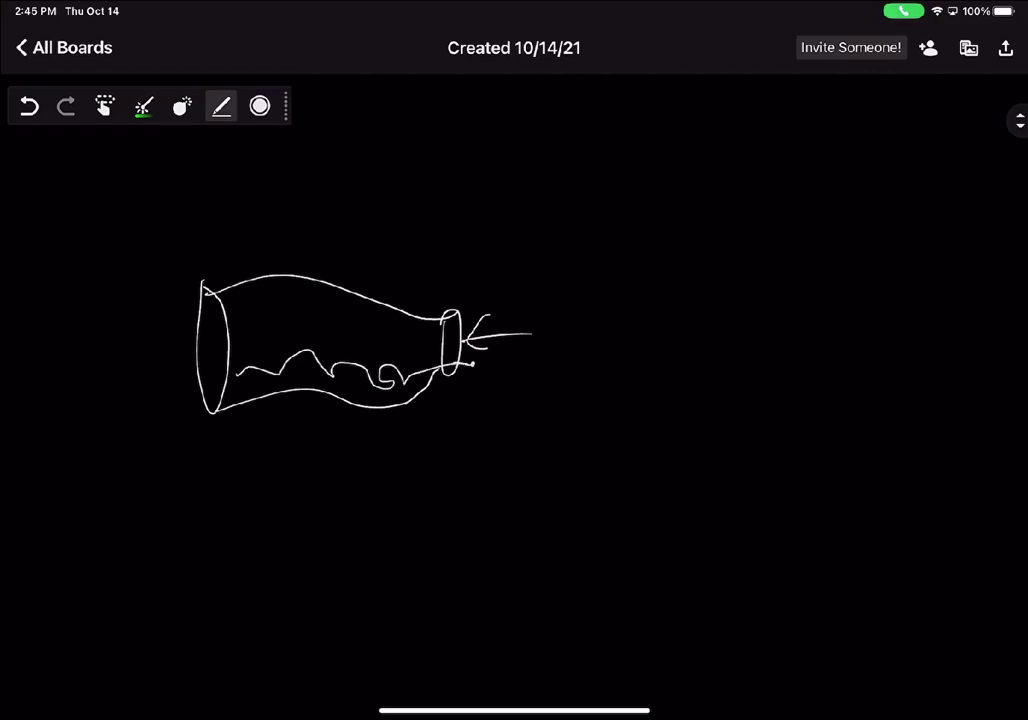
{"action": "mouse_move", "coordinate": [472, 348]}
{"action": "left_mouse_down"}
{"action": "mouse_move", "coordinate": [383, 370]}
{"action": "mouse_move", "coordinate": [265, 357]}
{"action": "mouse_move", "coordinate": [232, 370]}
{"action": "left_mouse_up"}
{"action": "left_click", "coordinate": [468, 311]}
Add an inlet particle mark, then sketch a second tube on the right with a mark inside and circle it.
{"action": "mouse_move", "coordinate": [477, 326]}
{"action": "left_mouse_down"}
{"action": "mouse_move", "coordinate": [485, 330]}
{"action": "mouse_move", "coordinate": [463, 332]}
{"action": "left_mouse_up"}
{"action": "mouse_move", "coordinate": [918, 313]}
{"action": "left_mouse_down"}
{"action": "mouse_move", "coordinate": [744, 297]}
{"action": "mouse_move", "coordinate": [613, 355]}
{"action": "mouse_move", "coordinate": [621, 457]}
{"action": "mouse_move", "coordinate": [806, 434]}
{"action": "mouse_move", "coordinate": [932, 393]}
{"action": "left_mouse_up"}
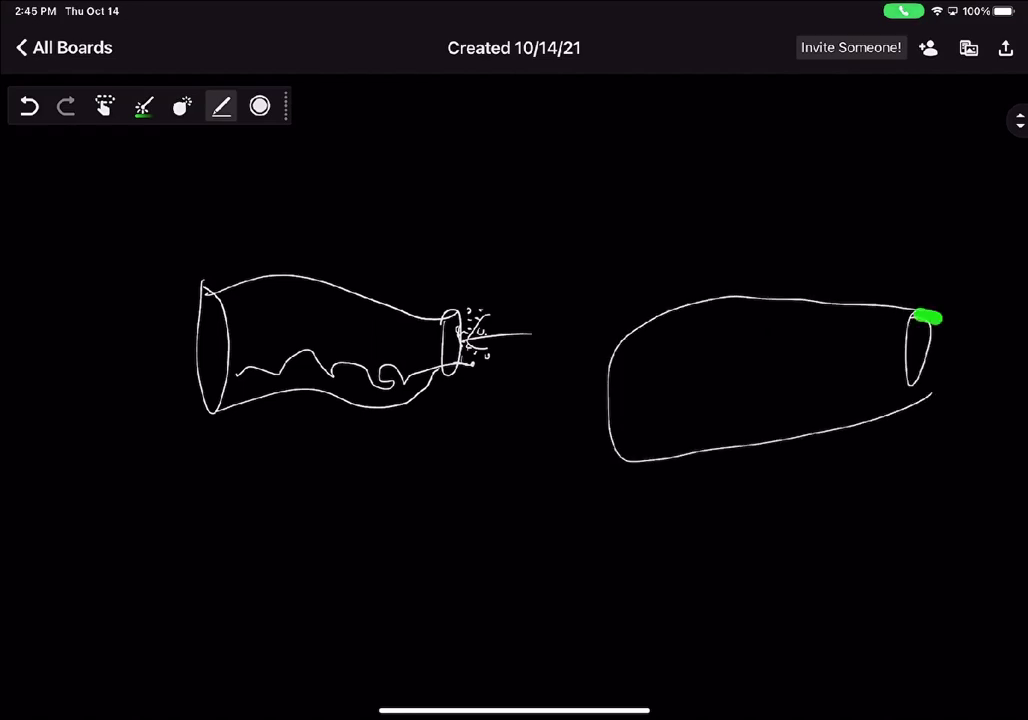
{"action": "mouse_move", "coordinate": [610, 353]}
{"action": "left_mouse_down"}
{"action": "mouse_move", "coordinate": [660, 380]}
{"action": "mouse_move", "coordinate": [613, 444]}
{"action": "left_mouse_up"}
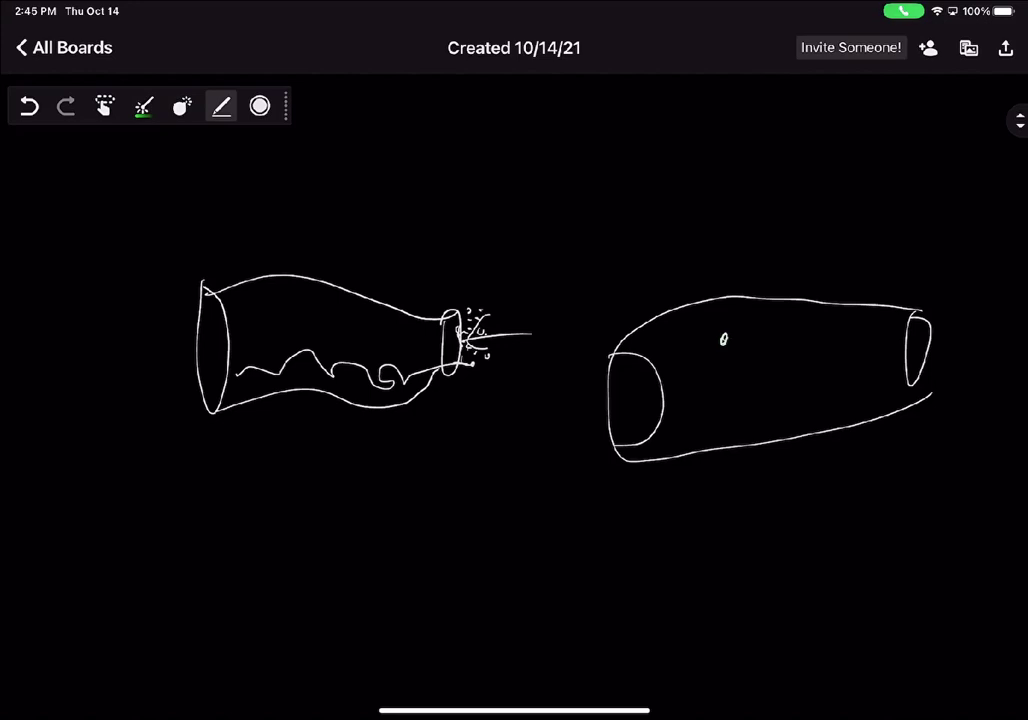
{"action": "left_click", "coordinate": [786, 403]}
{"action": "mouse_move", "coordinate": [769, 252]}
{"action": "left_mouse_down"}
{"action": "mouse_move", "coordinate": [643, 470]}
{"action": "mouse_move", "coordinate": [936, 298]}
{"action": "mouse_move", "coordinate": [745, 252]}
{"action": "left_mouse_up"}
Lower on the board, draw a straight tube with an arrow pointing into its end.
{"action": "scroll", "coordinate": [514, 400], "scroll_direction": "down", "scroll_amount": 5}
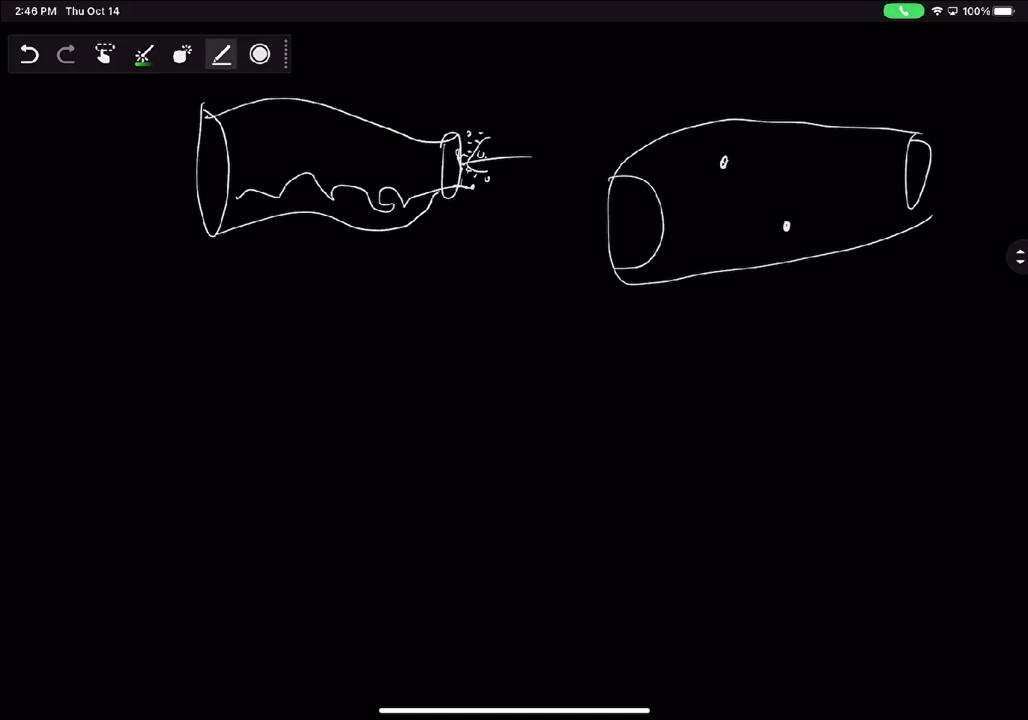
{"action": "mouse_move", "coordinate": [378, 414]}
{"action": "left_mouse_down"}
{"action": "mouse_move", "coordinate": [195, 429]}
{"action": "mouse_move", "coordinate": [172, 442]}
{"action": "left_mouse_up"}
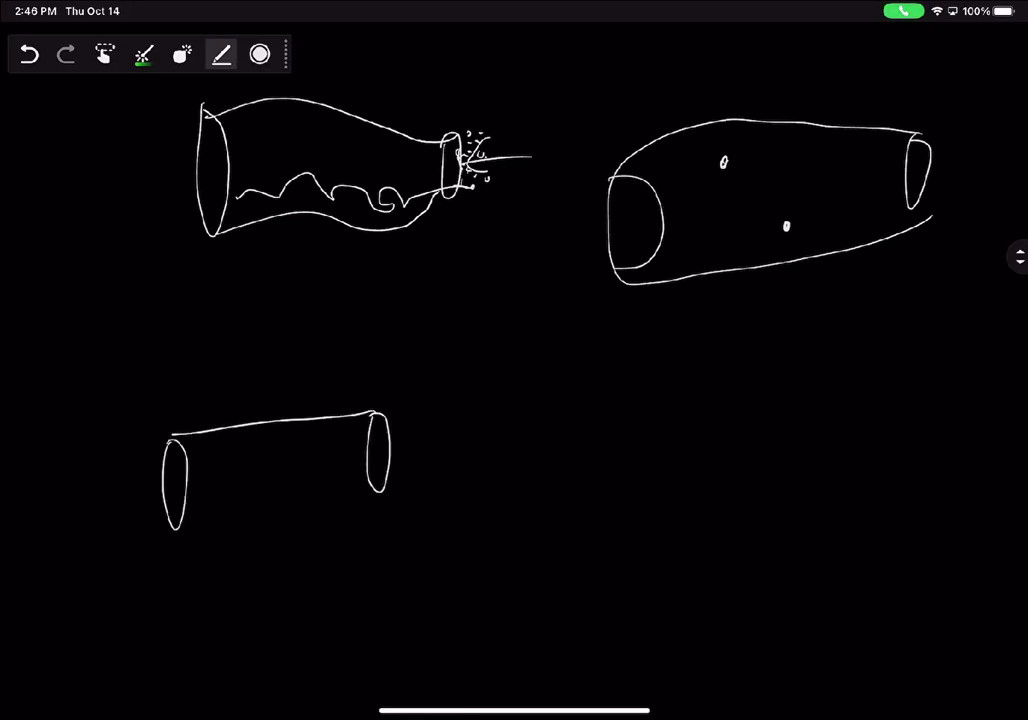
{"action": "left_click_drag", "start_coordinate": [172, 527], "coordinate": [395, 488]}
{"action": "left_click_drag", "start_coordinate": [450, 437], "coordinate": [438, 459]}
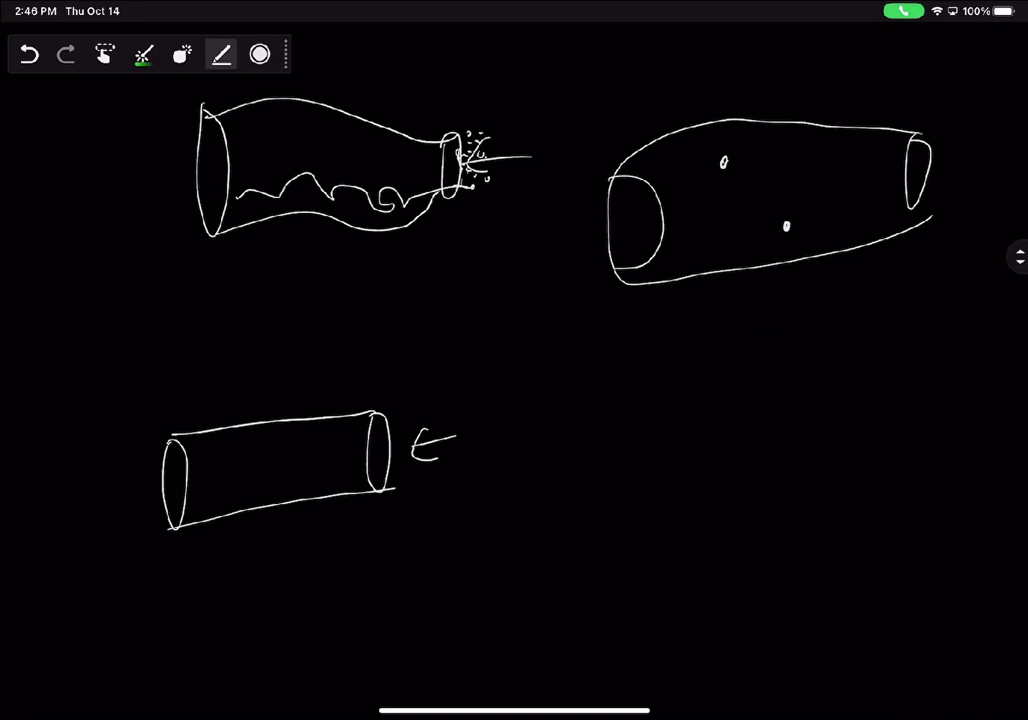
Trace the flow path twice with green dots along the tube's axis, circle the tube, and start another tube.
{"action": "left_click_drag", "start_coordinate": [359, 446], "coordinate": [394, 446]}
{"action": "left_click", "coordinate": [347, 455]}
{"action": "left_click", "coordinate": [331, 459]}
{"action": "left_click", "coordinate": [316, 460]}
{"action": "left_click", "coordinate": [299, 462]}
{"action": "left_click", "coordinate": [281, 465]}
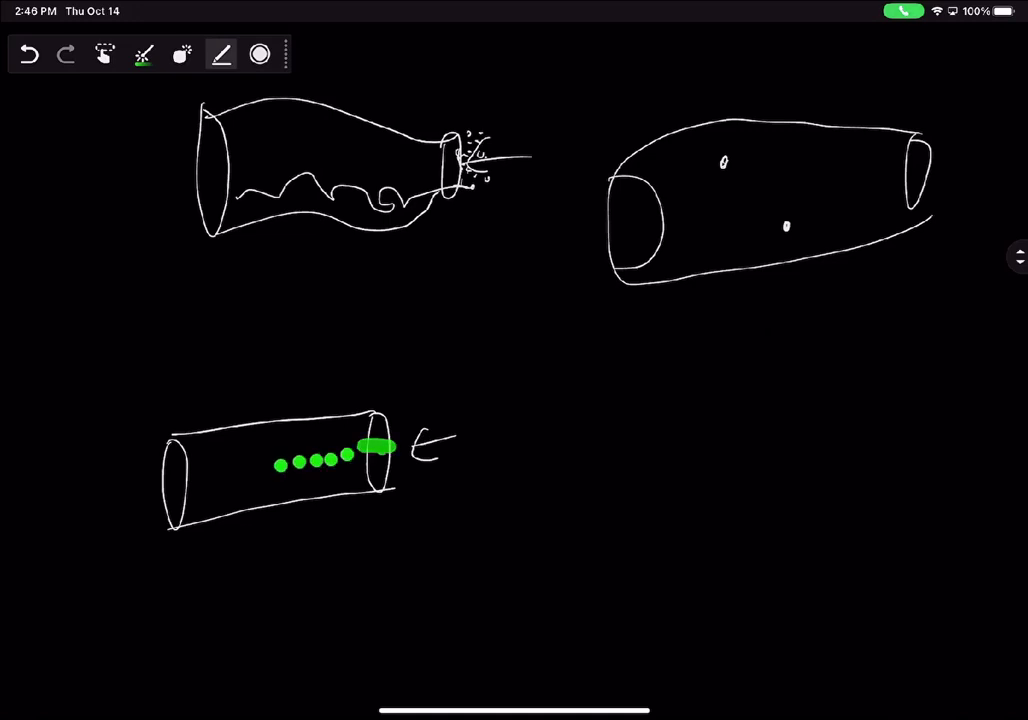
{"action": "left_click", "coordinate": [263, 467]}
{"action": "left_click", "coordinate": [235, 471]}
{"action": "left_click", "coordinate": [212, 478]}
{"action": "left_click", "coordinate": [184, 481]}
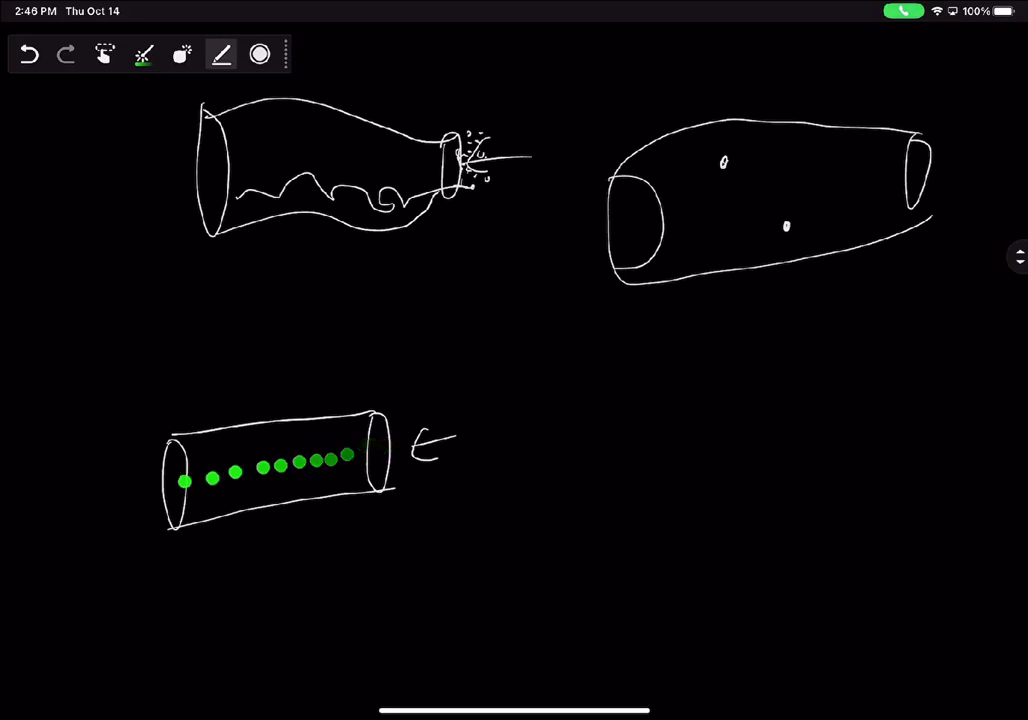
{"action": "left_click", "coordinate": [376, 451]}
{"action": "left_click", "coordinate": [353, 457]}
{"action": "left_click", "coordinate": [336, 459]}
{"action": "left_click", "coordinate": [312, 467]}
{"action": "left_click", "coordinate": [282, 470]}
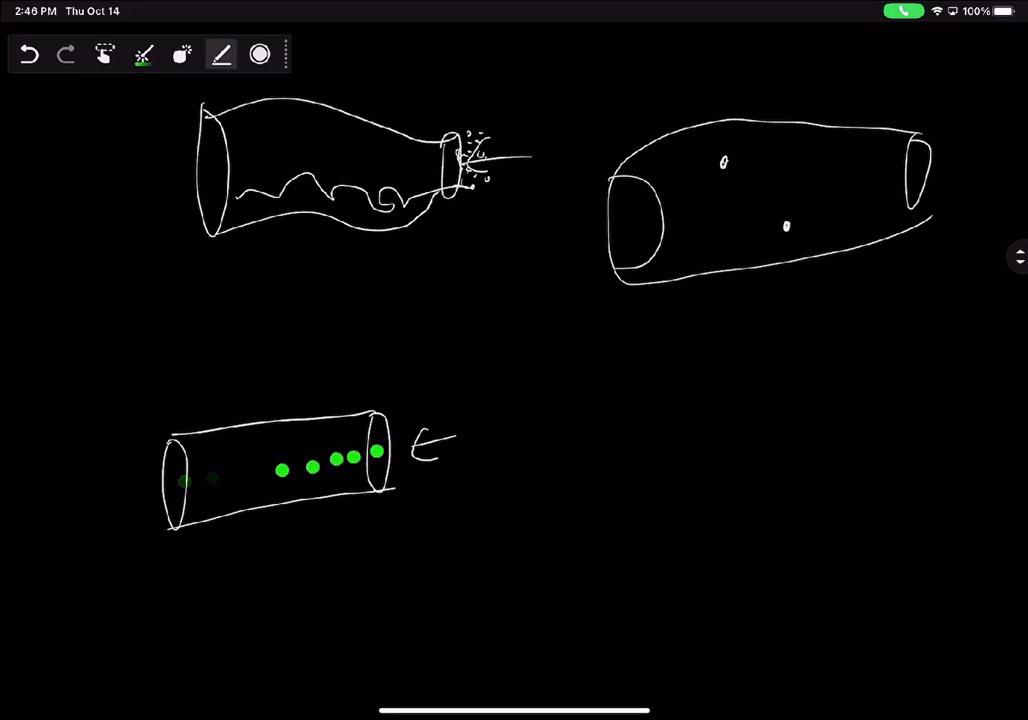
{"action": "left_click", "coordinate": [241, 474]}
{"action": "left_click", "coordinate": [189, 481]}
{"action": "mouse_move", "coordinate": [333, 417]}
{"action": "left_mouse_down"}
{"action": "mouse_move", "coordinate": [266, 402]}
{"action": "mouse_move", "coordinate": [367, 431]}
{"action": "mouse_move", "coordinate": [300, 425]}
{"action": "left_mouse_up"}
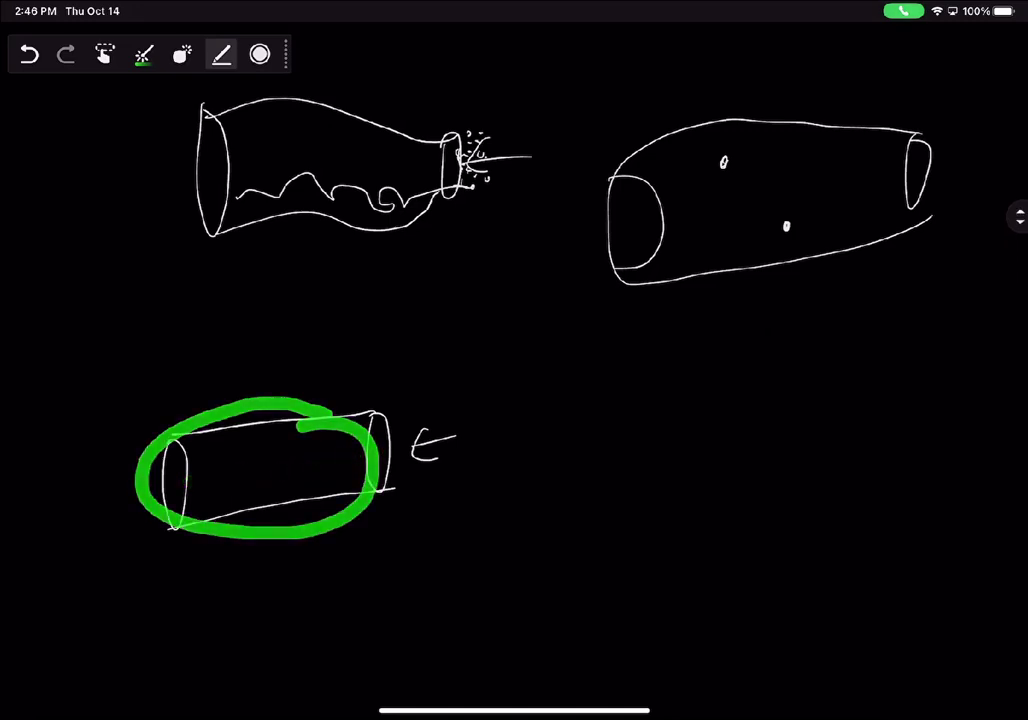
{"action": "mouse_move", "coordinate": [640, 420]}
{"action": "left_mouse_down"}
{"action": "mouse_move", "coordinate": [888, 374]}
{"action": "mouse_move", "coordinate": [898, 470]}
{"action": "left_mouse_up"}
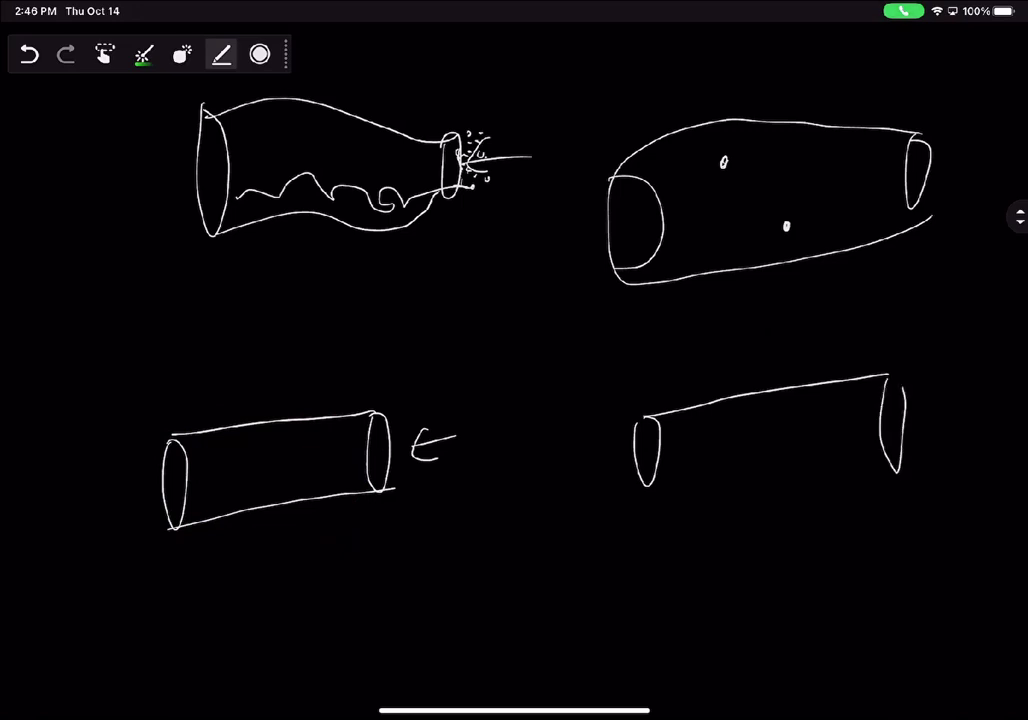
Draw the new tube's ends and bottom line, erasing and redrawing them more cleanly.
{"action": "mouse_move", "coordinate": [648, 494]}
{"action": "left_mouse_down"}
{"action": "mouse_move", "coordinate": [783, 484]}
{"action": "mouse_move", "coordinate": [886, 462]}
{"action": "left_mouse_up"}
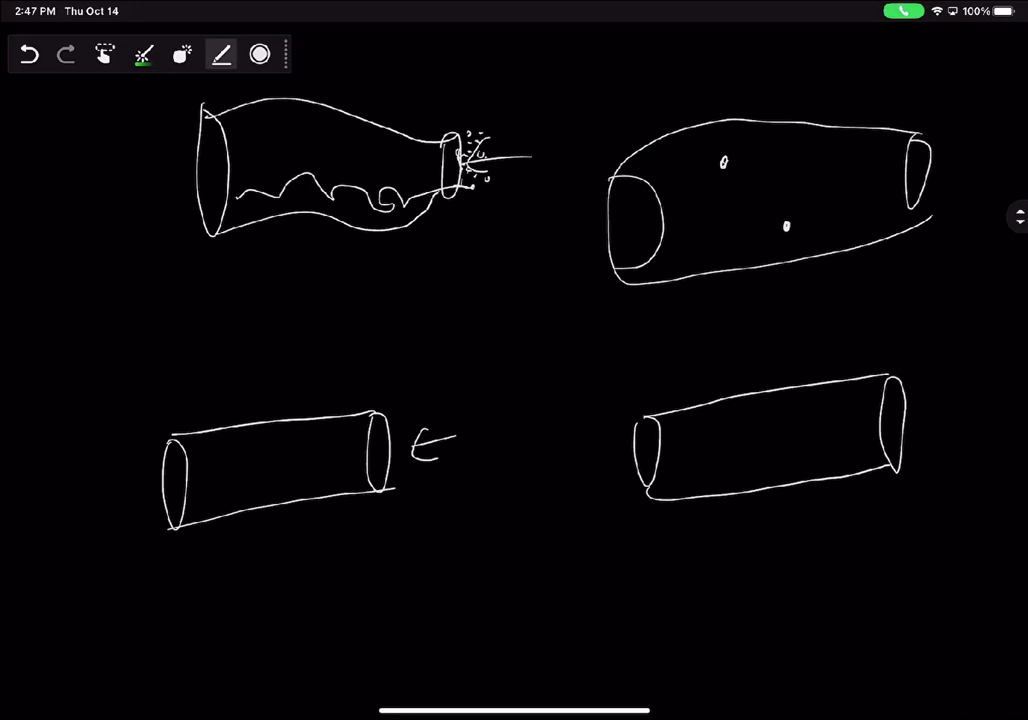
{"action": "left_click", "coordinate": [181, 54]}
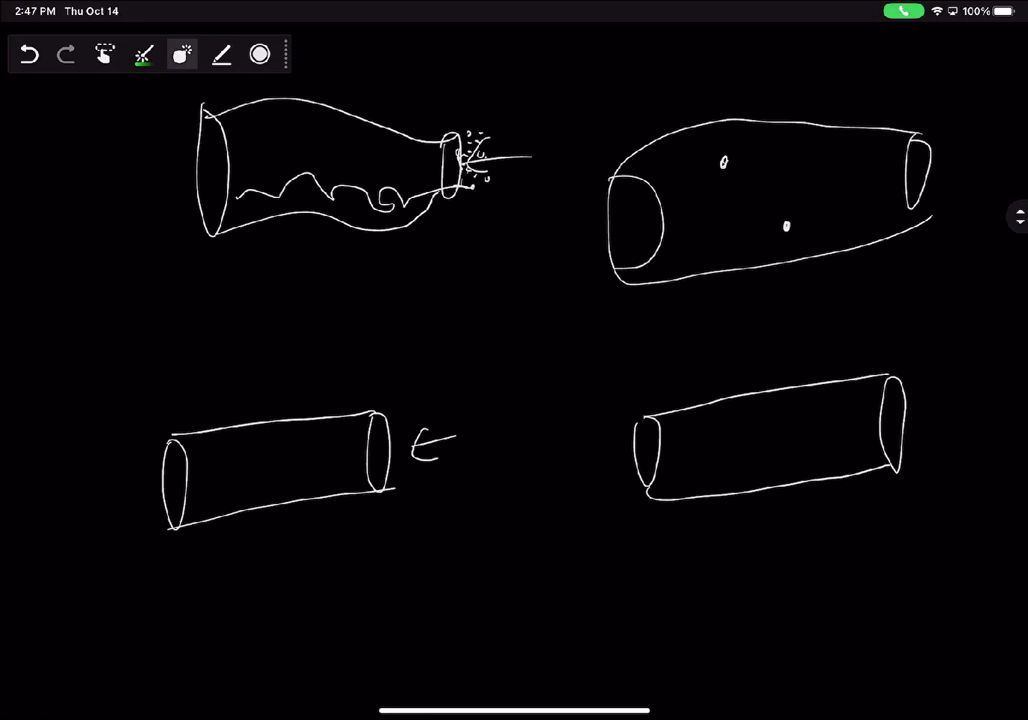
{"action": "left_click_drag", "start_coordinate": [888, 463], "coordinate": [725, 468]}
{"action": "mouse_move", "coordinate": [640, 420]}
{"action": "left_mouse_down"}
{"action": "mouse_move", "coordinate": [665, 486]}
{"action": "mouse_move", "coordinate": [650, 470]}
{"action": "left_mouse_up"}
{"action": "left_click", "coordinate": [221, 54]}
{"action": "mouse_move", "coordinate": [652, 418]}
{"action": "left_mouse_down"}
{"action": "mouse_move", "coordinate": [818, 475]}
{"action": "mouse_move", "coordinate": [890, 462]}
{"action": "left_mouse_up"}
Draw a dome inside the tube, hatch its interior, and circle it.
{"action": "mouse_move", "coordinate": [720, 492]}
{"action": "left_mouse_down"}
{"action": "mouse_move", "coordinate": [726, 455]}
{"action": "mouse_move", "coordinate": [770, 418]}
{"action": "mouse_move", "coordinate": [808, 450]}
{"action": "mouse_move", "coordinate": [815, 476]}
{"action": "left_mouse_up"}
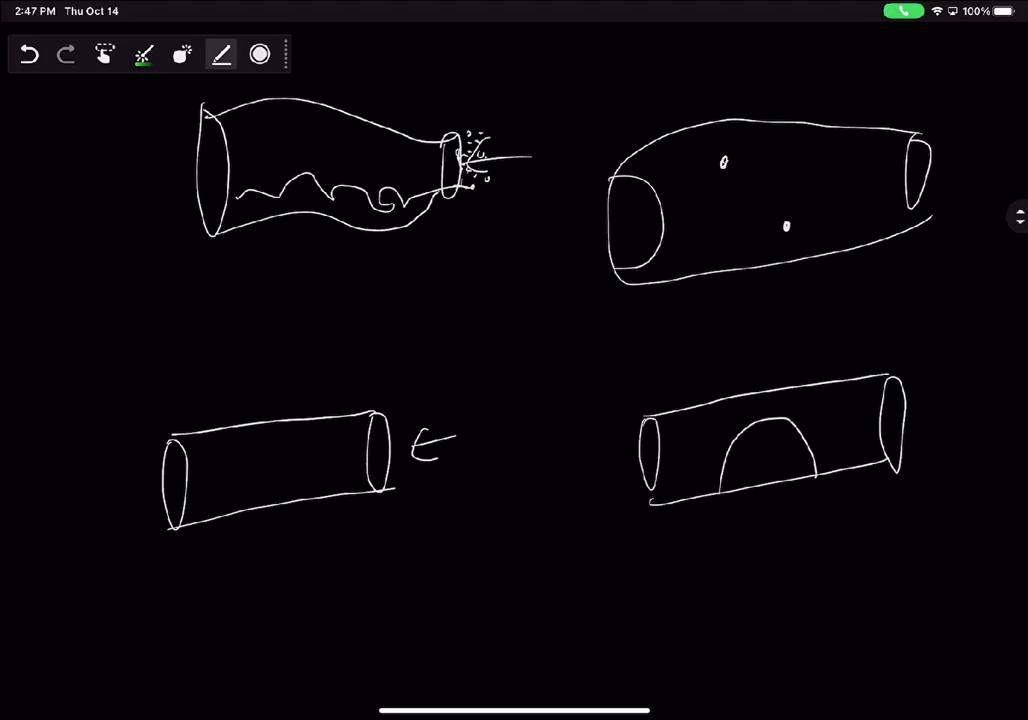
{"action": "left_click_drag", "start_coordinate": [727, 487], "coordinate": [742, 440]}
{"action": "mouse_move", "coordinate": [737, 485]}
{"action": "left_mouse_down"}
{"action": "mouse_move", "coordinate": [756, 428]}
{"action": "mouse_move", "coordinate": [767, 430]}
{"action": "left_mouse_up"}
{"action": "left_click_drag", "start_coordinate": [758, 484], "coordinate": [787, 424]}
{"action": "left_click_drag", "start_coordinate": [777, 483], "coordinate": [795, 432]}
{"action": "left_click_drag", "start_coordinate": [796, 459], "coordinate": [808, 442]}
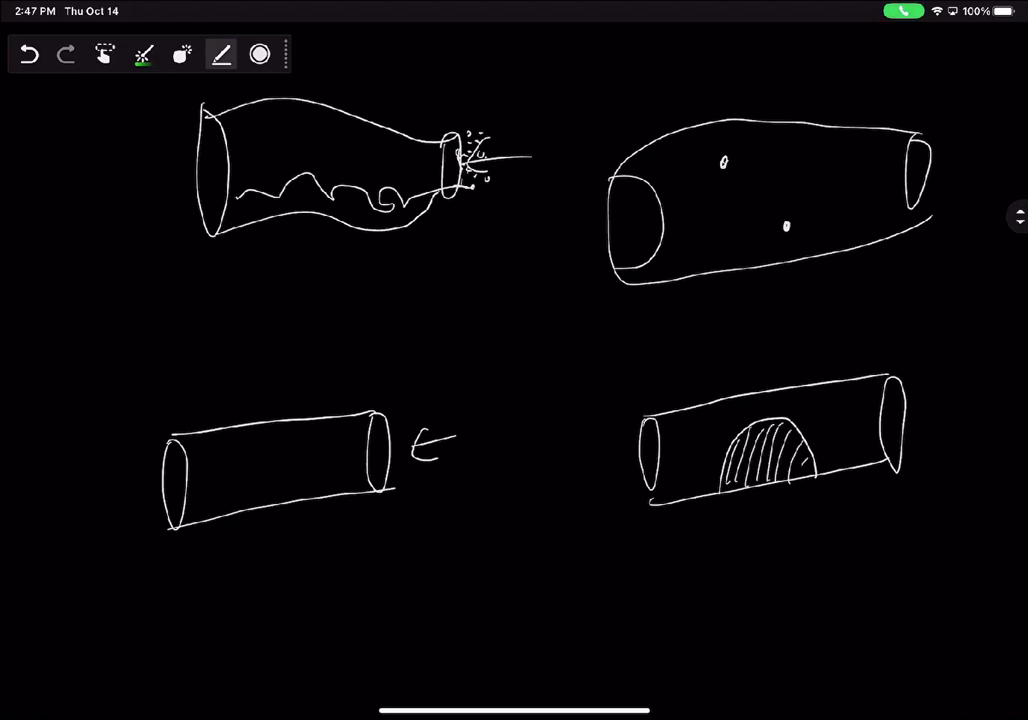
{"action": "mouse_move", "coordinate": [730, 495]}
{"action": "left_mouse_down"}
{"action": "mouse_move", "coordinate": [735, 432]}
{"action": "mouse_move", "coordinate": [808, 470]}
{"action": "mouse_move", "coordinate": [740, 440]}
{"action": "mouse_move", "coordinate": [805, 440]}
{"action": "left_mouse_up"}
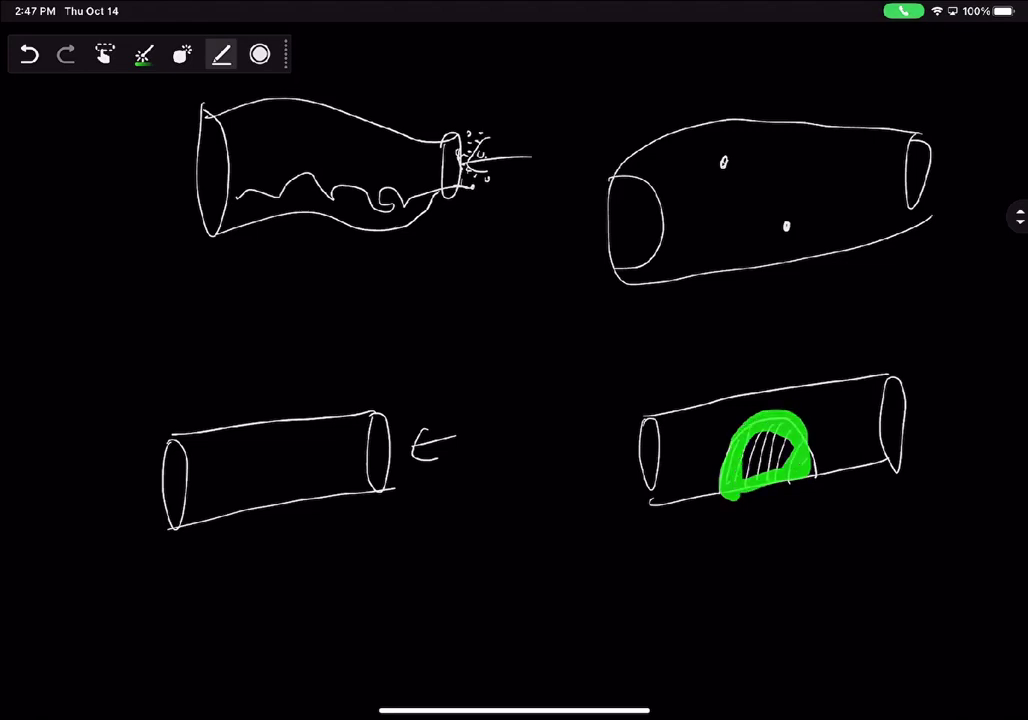
Add a small circle beside the tube, then erase its stray line, the tube's right end and the dome outline.
{"action": "left_click_drag", "start_coordinate": [926, 424], "coordinate": [858, 437]}
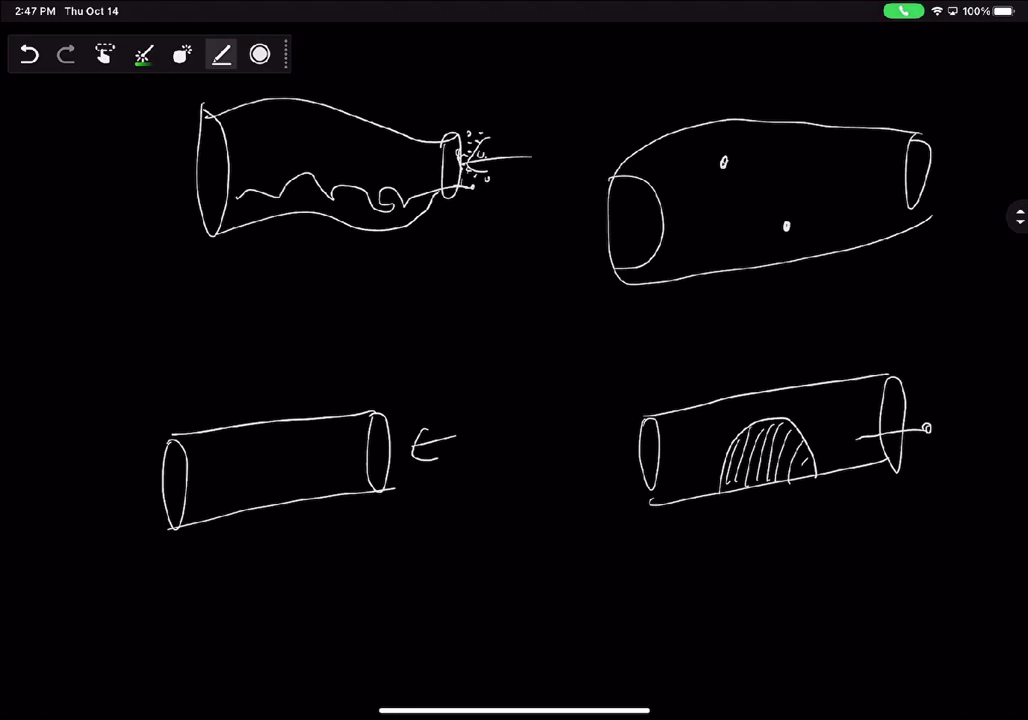
{"action": "left_click", "coordinate": [181, 54]}
{"action": "mouse_move", "coordinate": [875, 428]}
{"action": "left_mouse_down"}
{"action": "mouse_move", "coordinate": [722, 488]}
{"action": "mouse_move", "coordinate": [819, 470]}
{"action": "left_mouse_up"}
{"action": "left_click", "coordinate": [222, 54]}
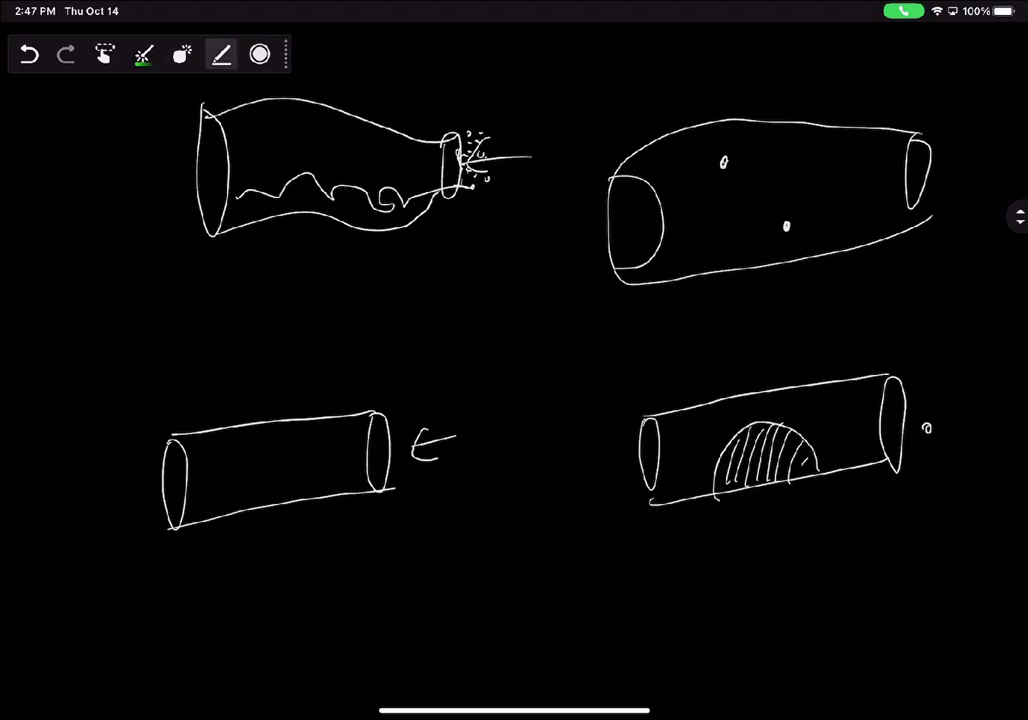
{"action": "left_click", "coordinate": [181, 54]}
{"action": "mouse_move", "coordinate": [893, 385]}
{"action": "left_mouse_down"}
{"action": "mouse_move", "coordinate": [898, 432]}
{"action": "mouse_move", "coordinate": [725, 465]}
{"action": "left_mouse_up"}
{"action": "left_click", "coordinate": [222, 54]}
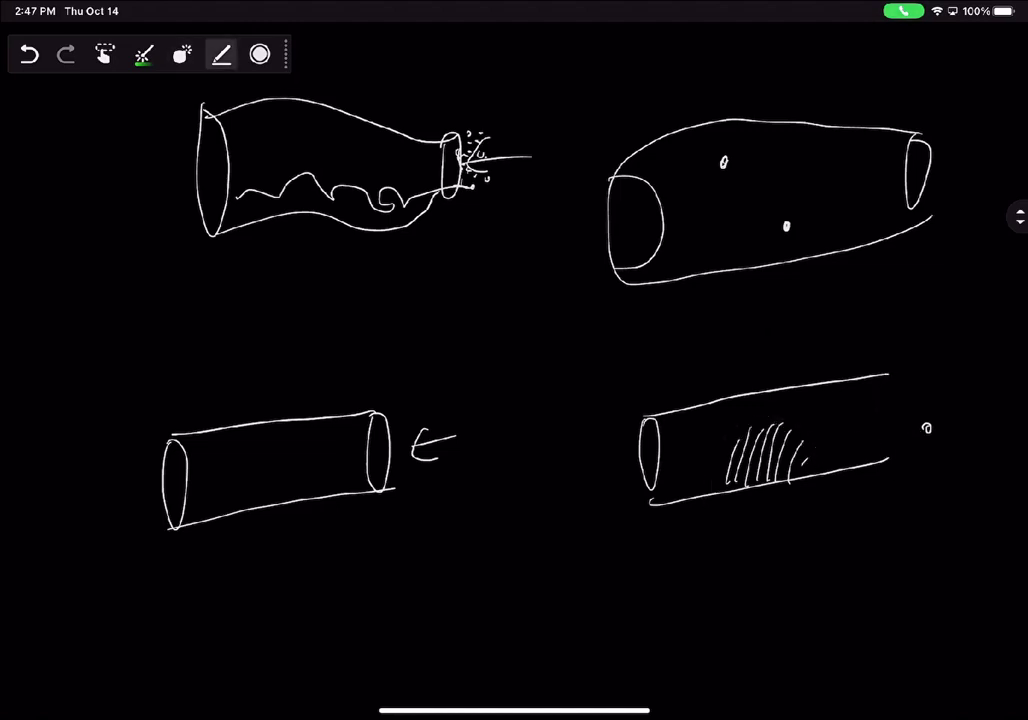
Redraw the tube's right end and dome, and add a wavy line from the small circle into the dome.
{"action": "left_click_drag", "start_coordinate": [890, 380], "coordinate": [888, 465]}
{"action": "mouse_move", "coordinate": [736, 482]}
{"action": "left_mouse_down"}
{"action": "mouse_move", "coordinate": [822, 468]}
{"action": "mouse_move", "coordinate": [718, 502]}
{"action": "left_mouse_up"}
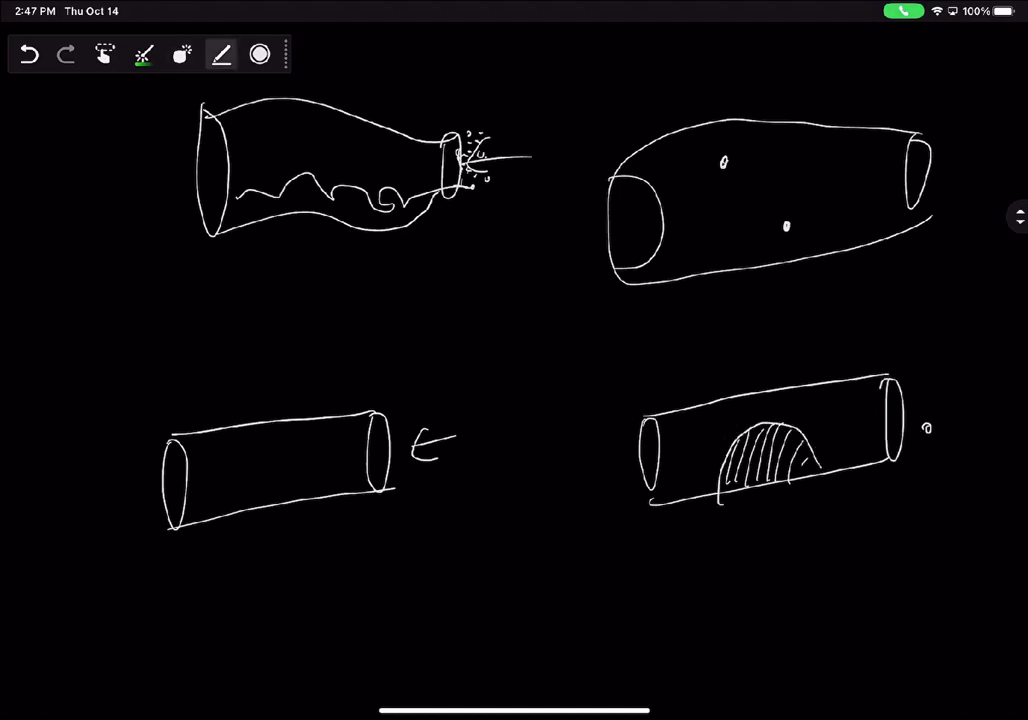
{"action": "left_click_drag", "start_coordinate": [925, 428], "coordinate": [820, 462]}
{"action": "left_click_drag", "start_coordinate": [810, 454], "coordinate": [806, 456]}
{"action": "mouse_move", "coordinate": [733, 465]}
{"action": "left_mouse_down"}
{"action": "mouse_move", "coordinate": [790, 452]}
{"action": "mouse_move", "coordinate": [765, 483]}
{"action": "mouse_move", "coordinate": [738, 478]}
{"action": "left_mouse_up"}
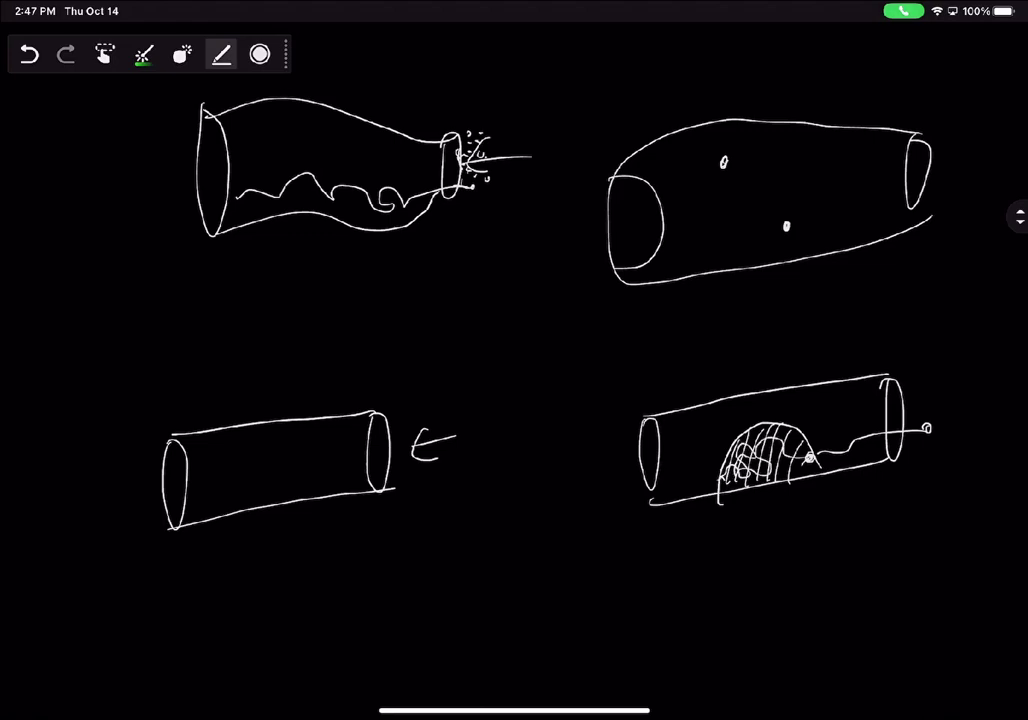
{"action": "left_click_drag", "start_coordinate": [735, 478], "coordinate": [684, 481]}
{"action": "mouse_move", "coordinate": [722, 500]}
{"action": "left_mouse_down"}
{"action": "mouse_move", "coordinate": [800, 448]}
{"action": "mouse_move", "coordinate": [730, 487]}
{"action": "mouse_move", "coordinate": [760, 470]}
{"action": "left_mouse_up"}
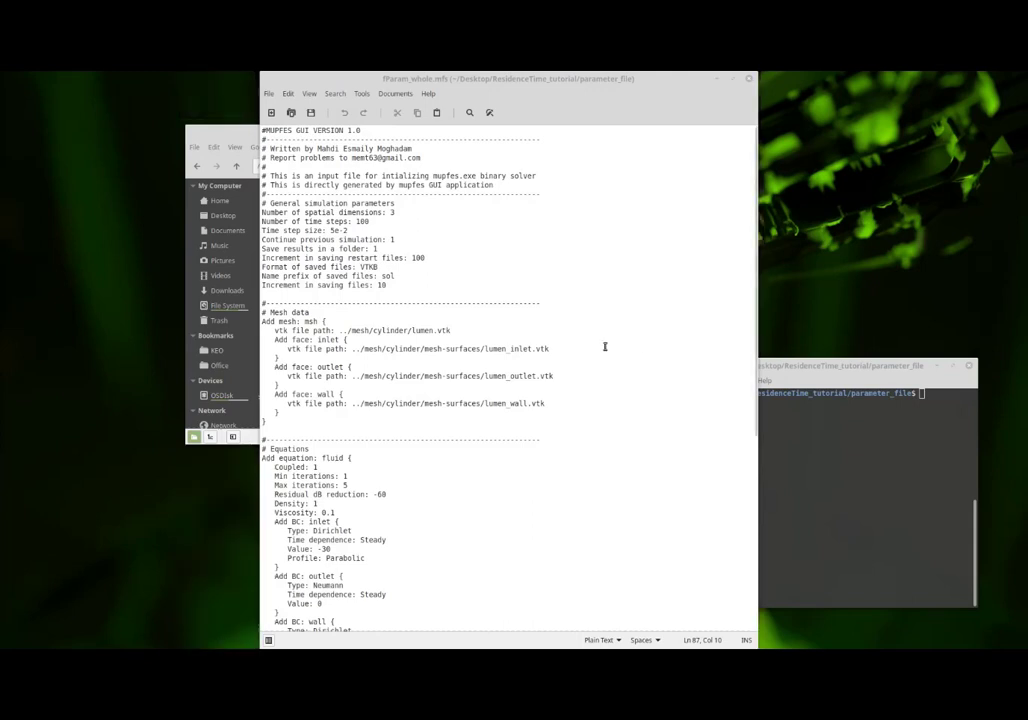
Review the heatF block in fParam_whole.mfs: conductivity 0.01, source term, and boundary values with outlet 0.
{"action": "scroll", "coordinate": [610, 350], "scroll_direction": "down", "scroll_amount": 11}
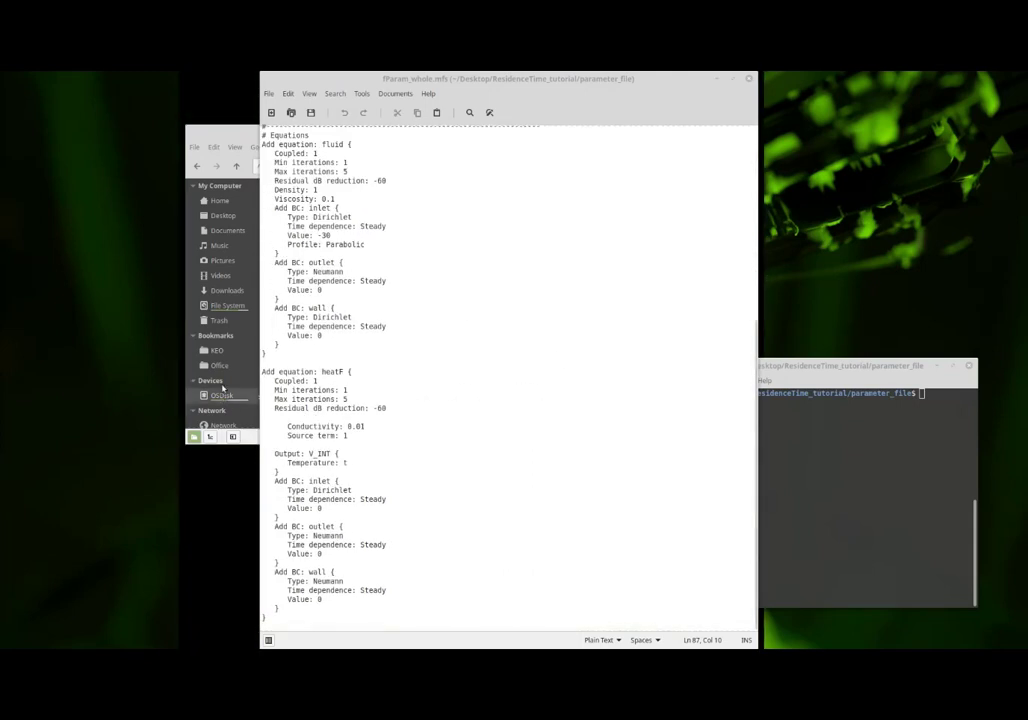
{"action": "left_click_drag", "start_coordinate": [262, 372], "coordinate": [356, 617]}
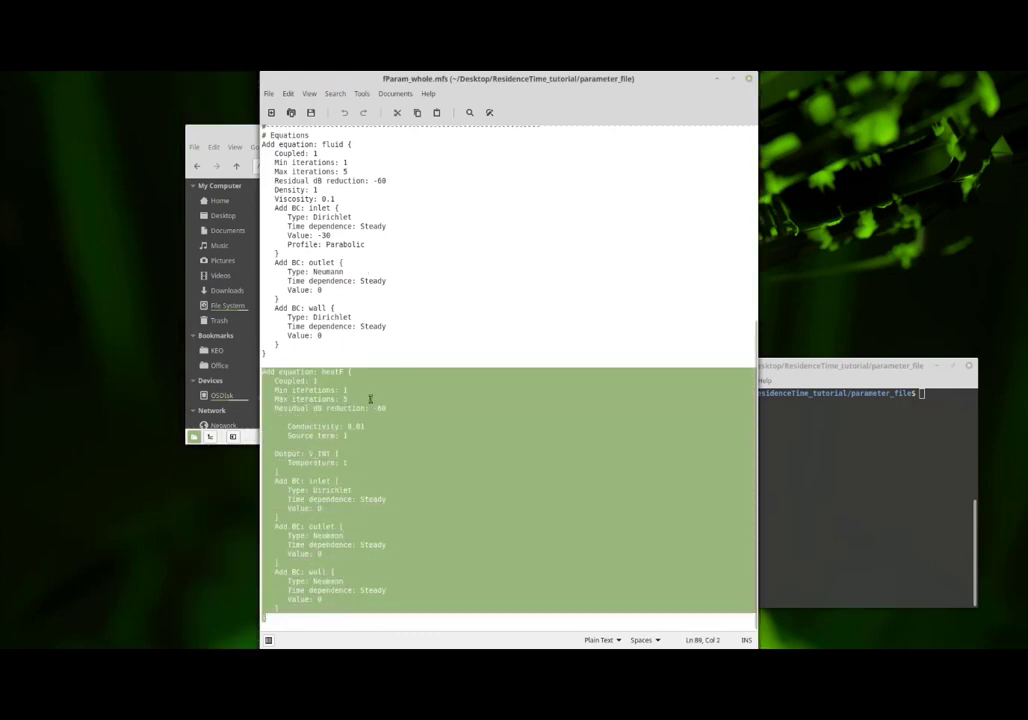
{"action": "left_click", "coordinate": [365, 390]}
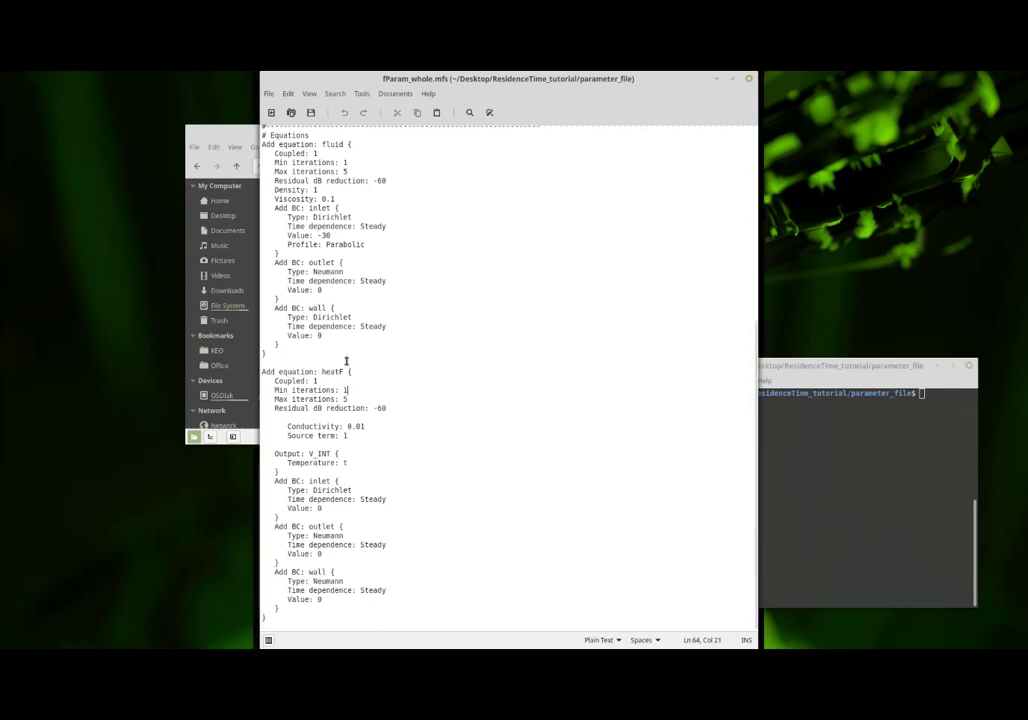
{"action": "left_click_drag", "start_coordinate": [373, 427], "coordinate": [350, 429]}
{"action": "left_click", "coordinate": [363, 427]}
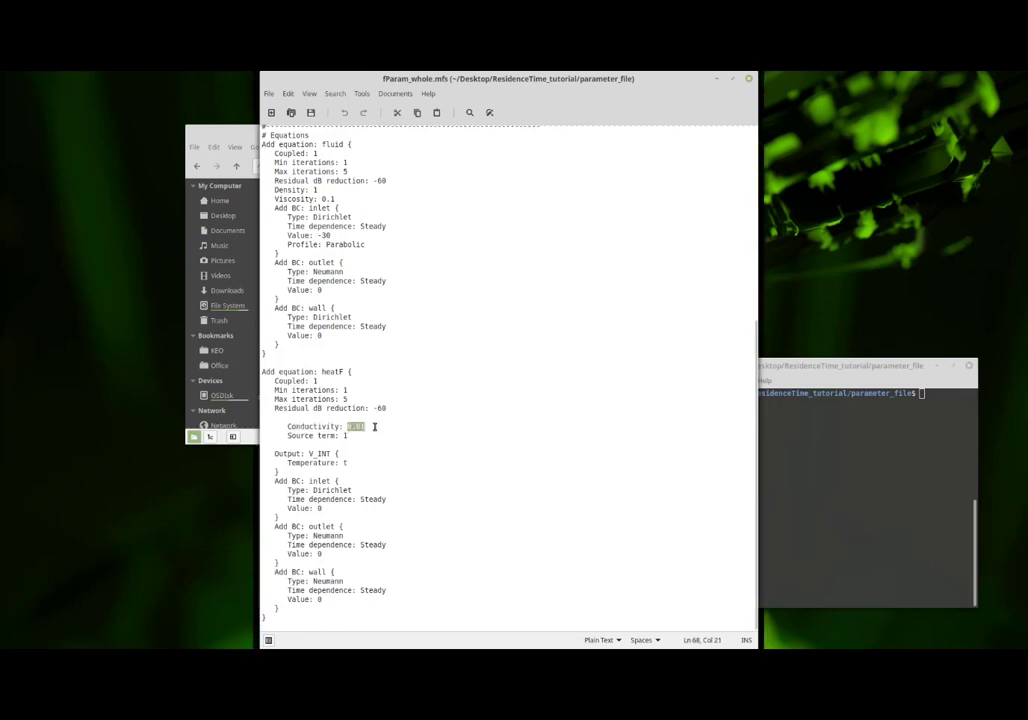
{"action": "left_click", "coordinate": [373, 427]}
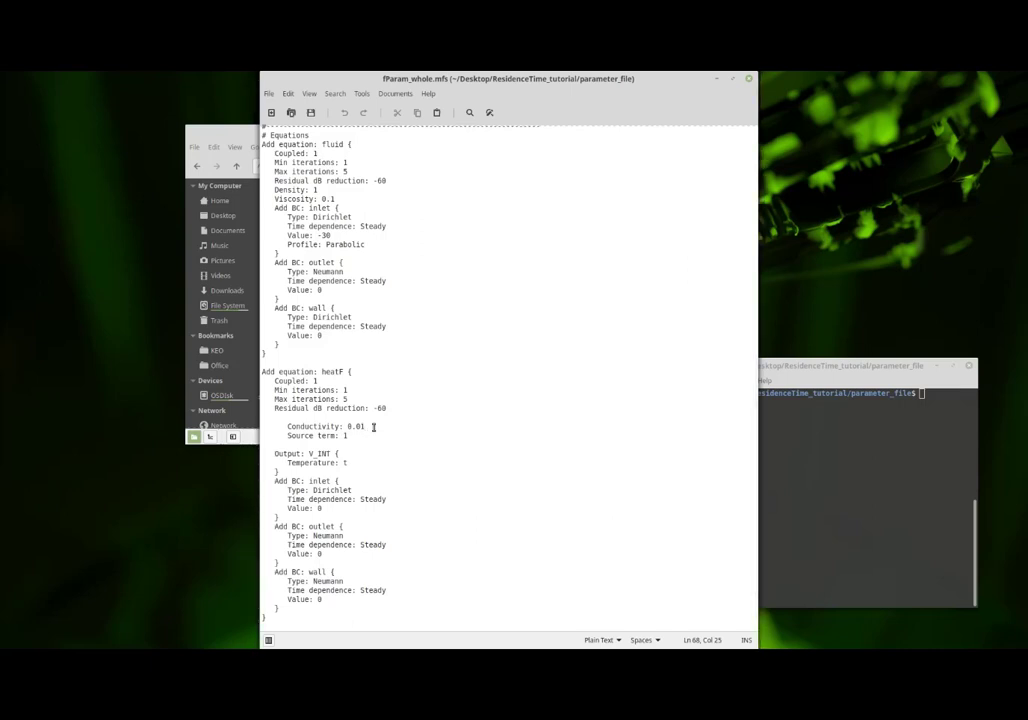
{"action": "left_click_drag", "start_coordinate": [349, 436], "coordinate": [290, 436]}
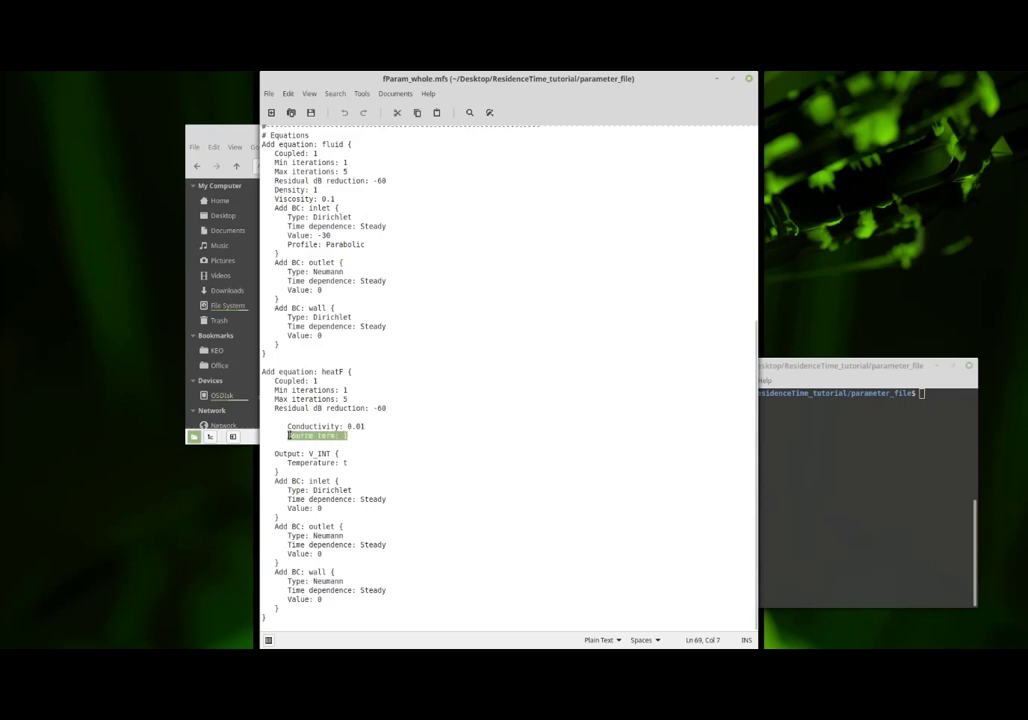
{"action": "left_click", "coordinate": [374, 498]}
{"action": "left_click_drag", "start_coordinate": [291, 481], "coordinate": [345, 601]}
{"action": "left_click", "coordinate": [345, 601]}
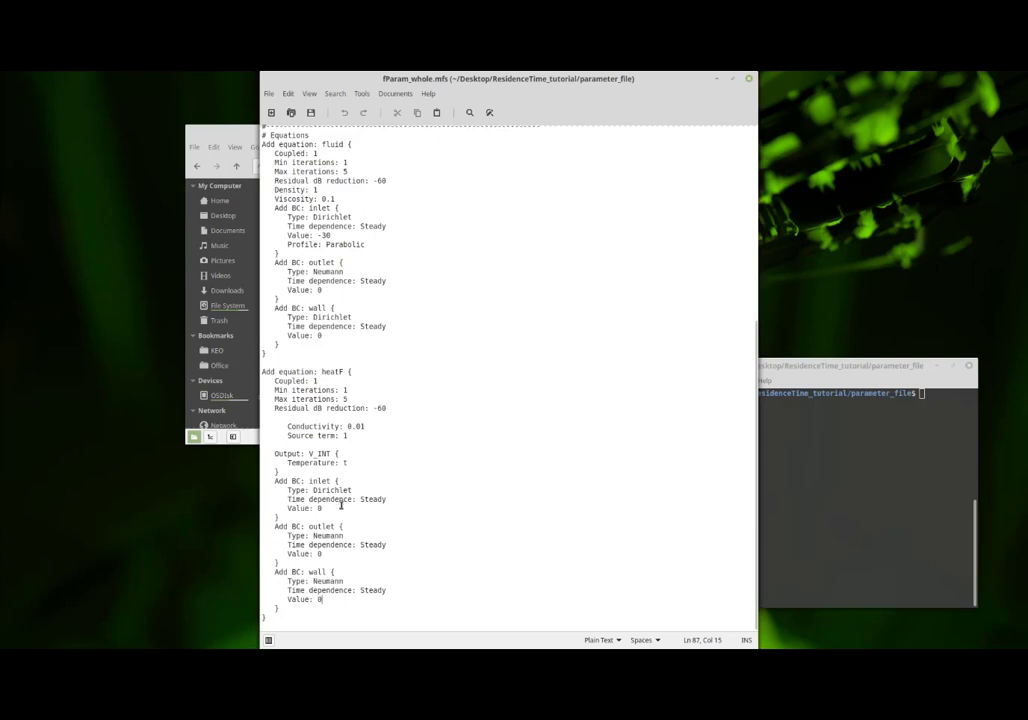
{"action": "left_click", "coordinate": [326, 553]}
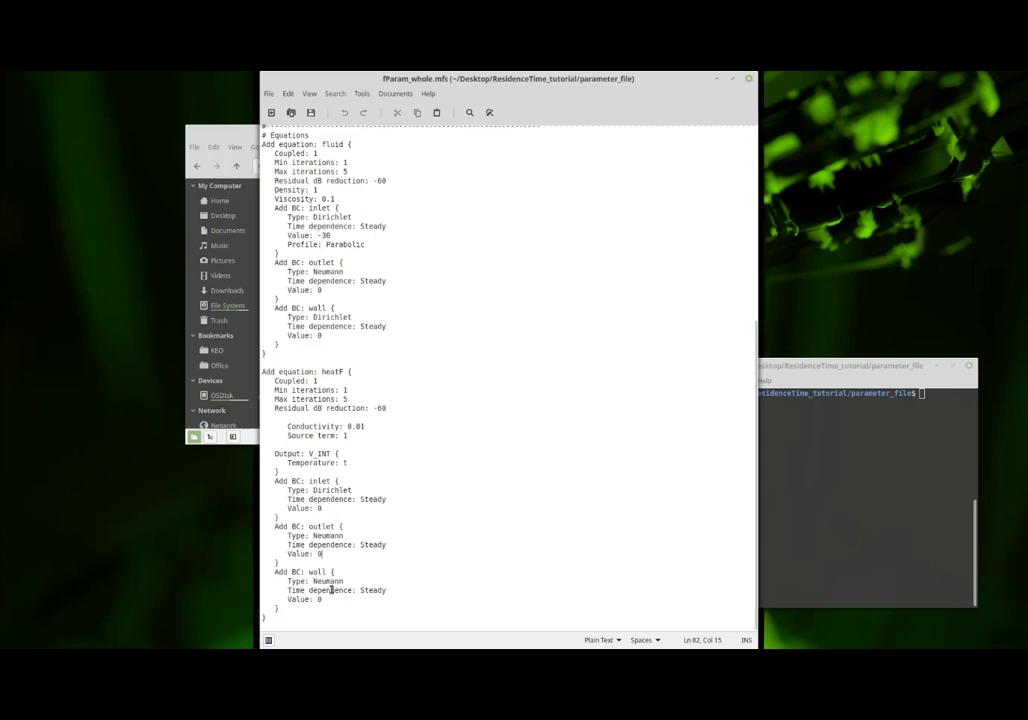
{"action": "left_click", "coordinate": [429, 427]}
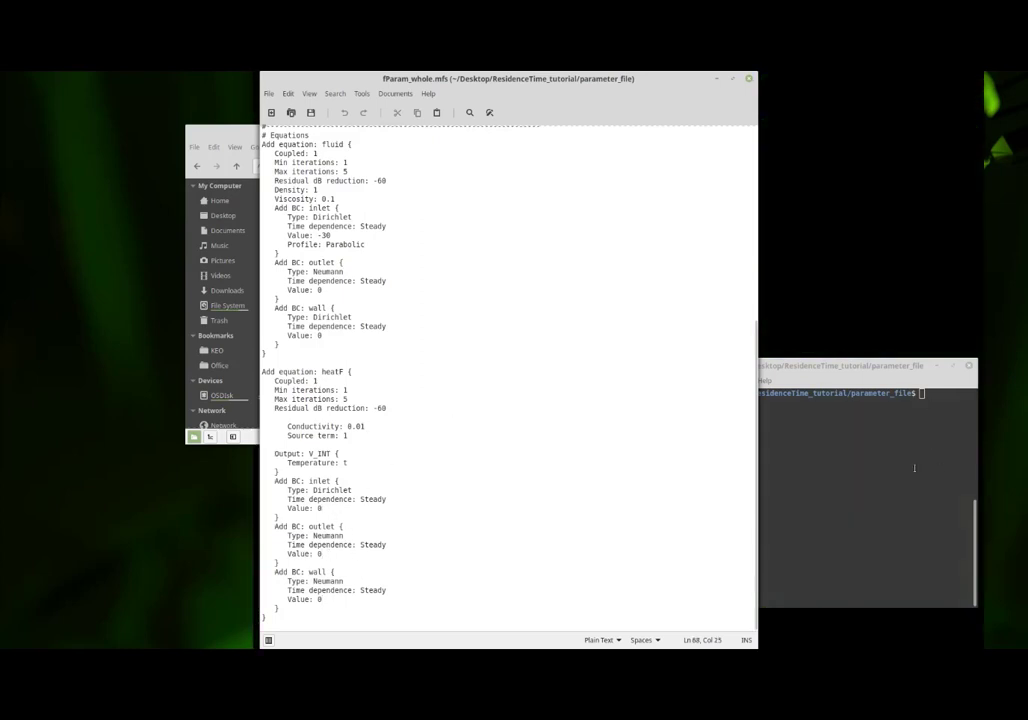
Clear the terminal, rerun the previous svFSI solver command, then stop it with Ctrl+C.
{"action": "left_click", "coordinate": [914, 468]}
{"action": "type", "text": "clear"}
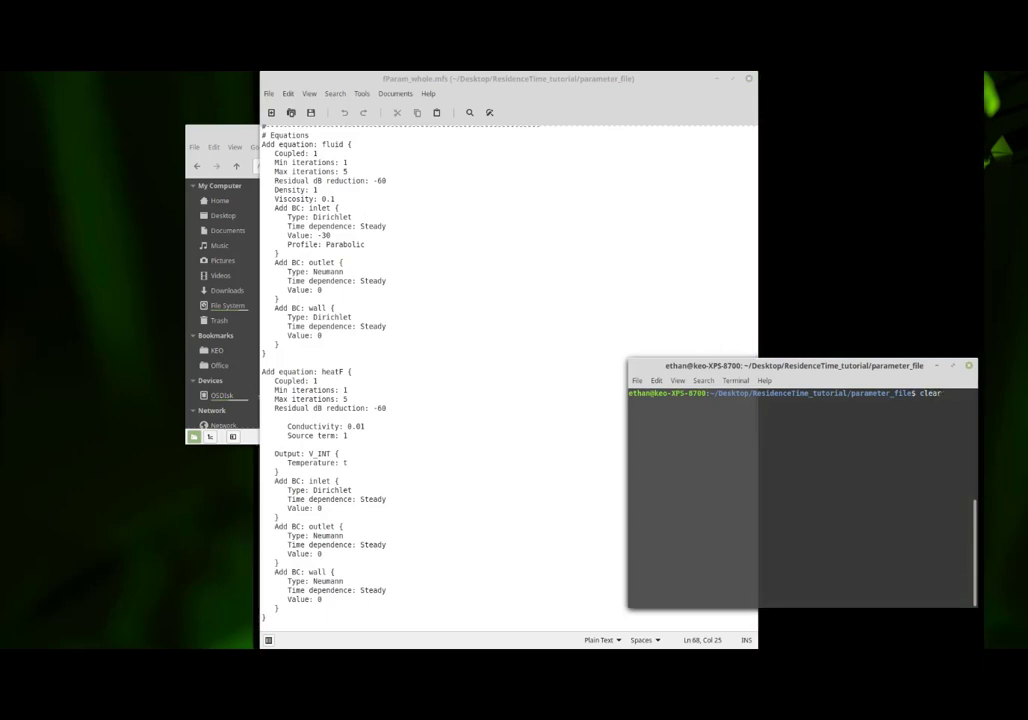
{"action": "key", "text": "Return"}
{"action": "key", "text": "Up"}
{"action": "key", "text": "Return"}
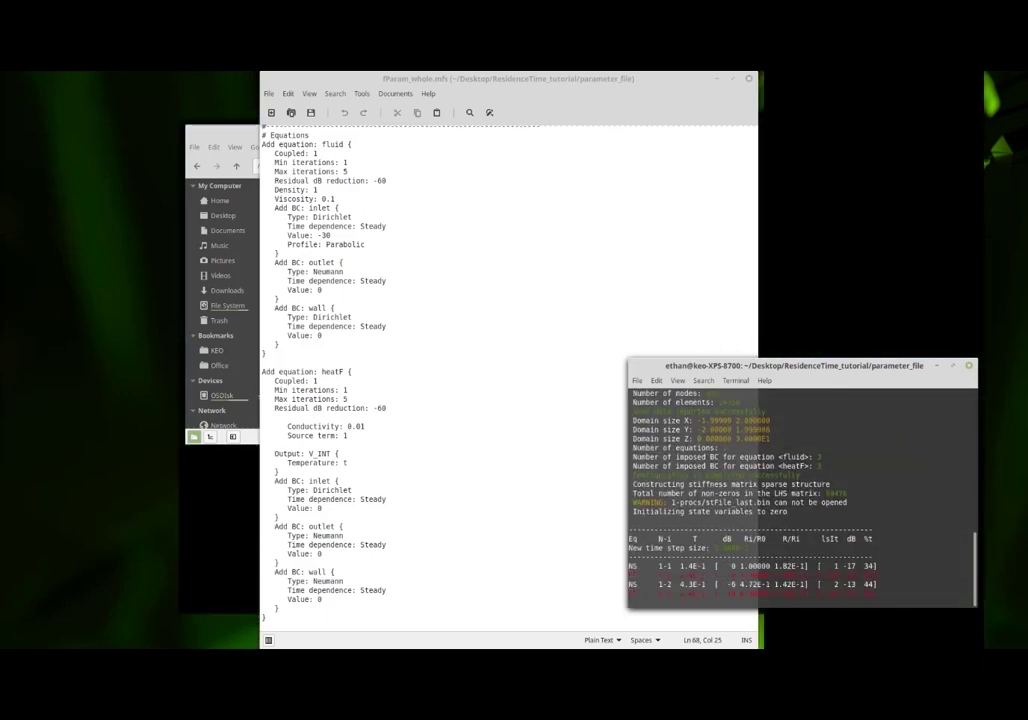
{"action": "key", "text": "ctrl+c"}
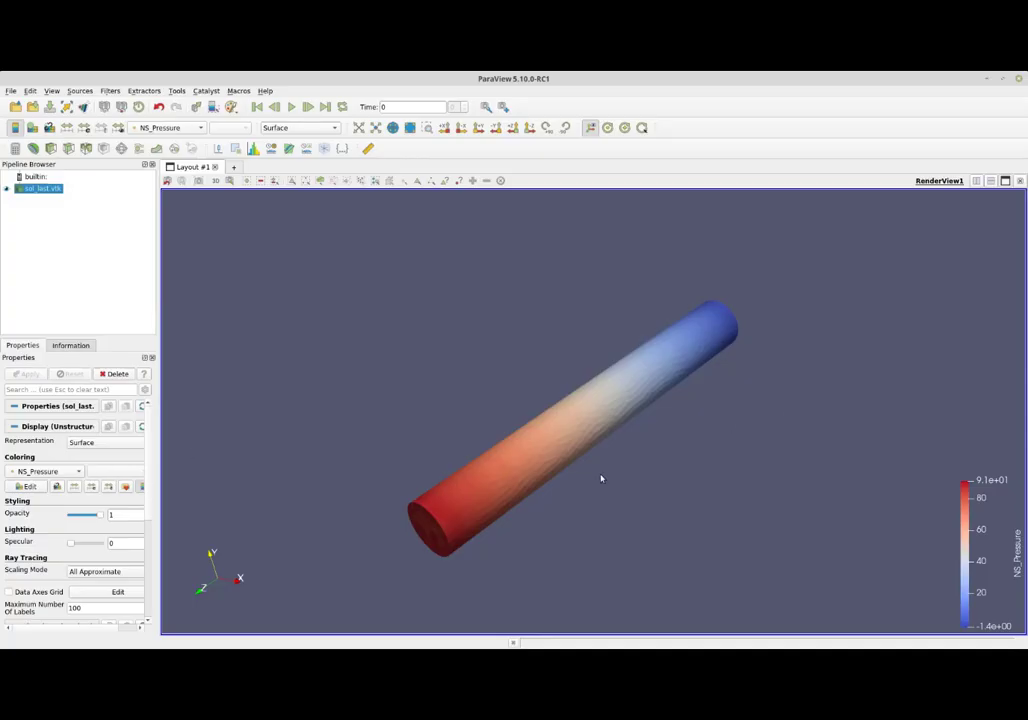
Colour the sol_last.vtk tube by HF_Temperature and drag its legend to the middle right.
{"action": "left_click_drag", "start_coordinate": [601, 479], "coordinate": [542, 491]}
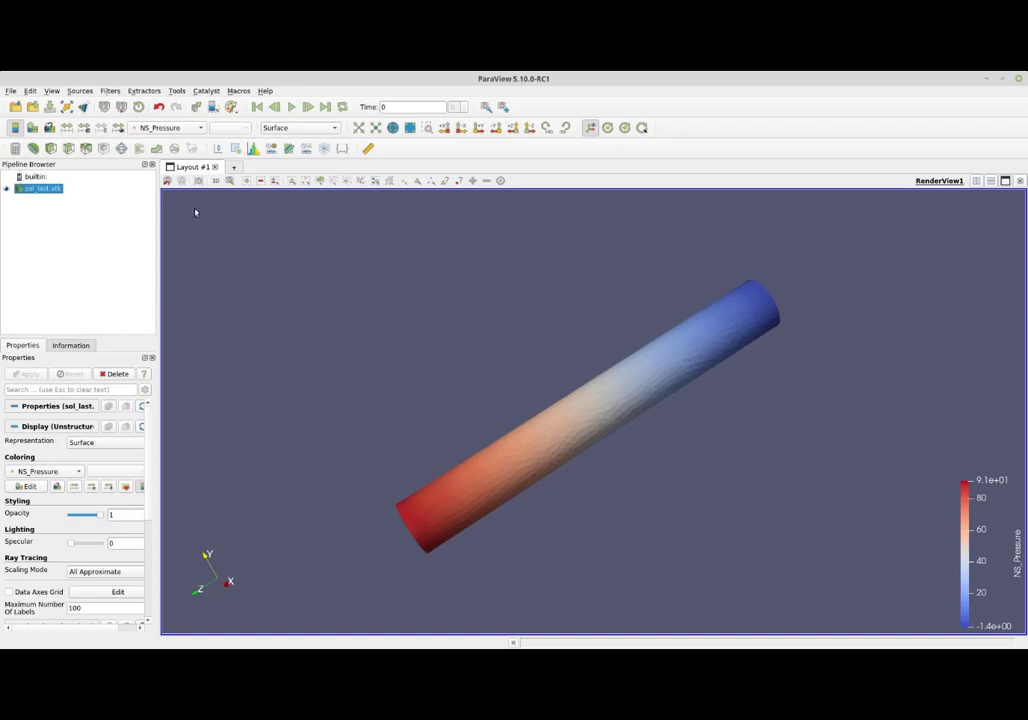
{"action": "left_click", "coordinate": [170, 129]}
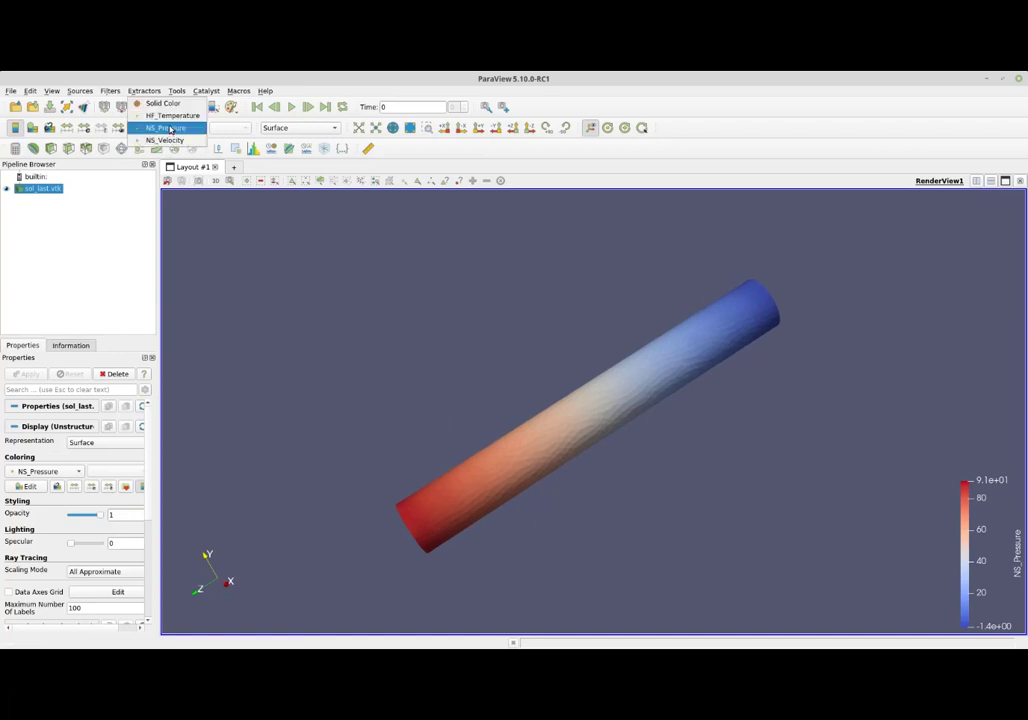
{"action": "left_click", "coordinate": [174, 116]}
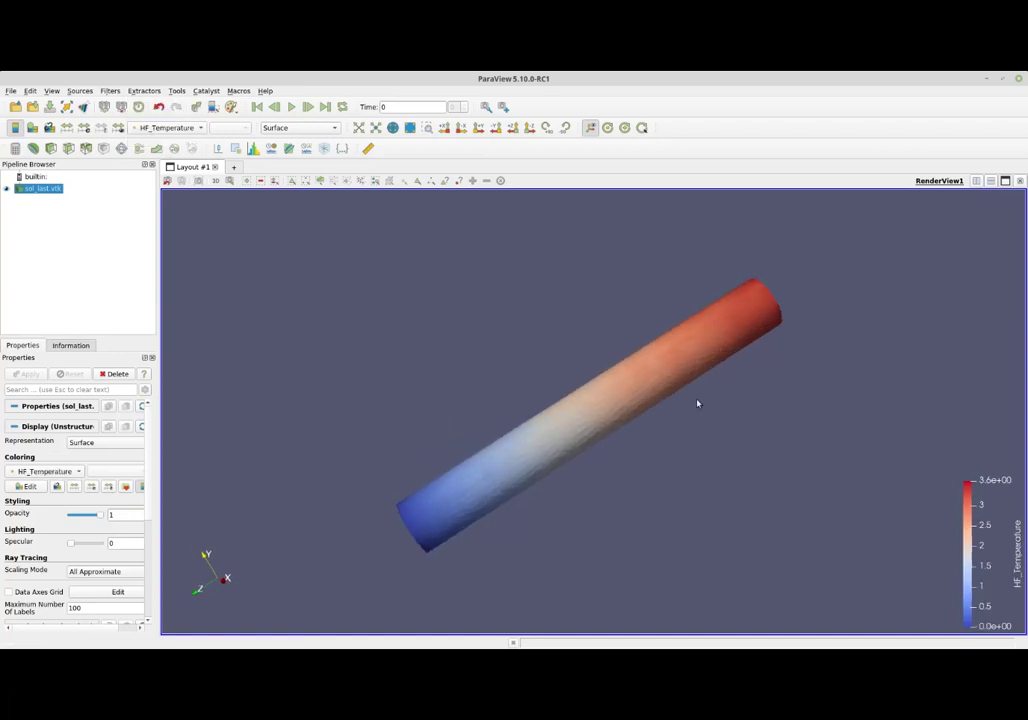
{"action": "left_click_drag", "start_coordinate": [976, 500], "coordinate": [895, 364]}
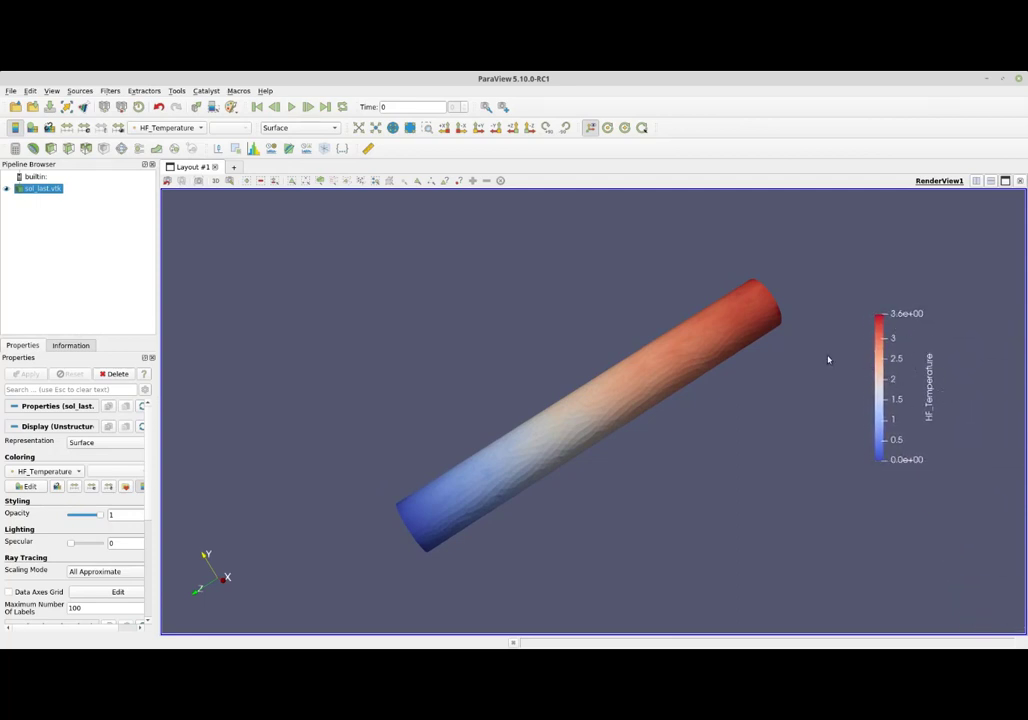
Apply a plane Clip1 to the tube, colour it by HF_Temperature, and uncheck Show Plane.
{"action": "left_click", "coordinate": [51, 148]}
{"action": "left_click", "coordinate": [32, 376]}
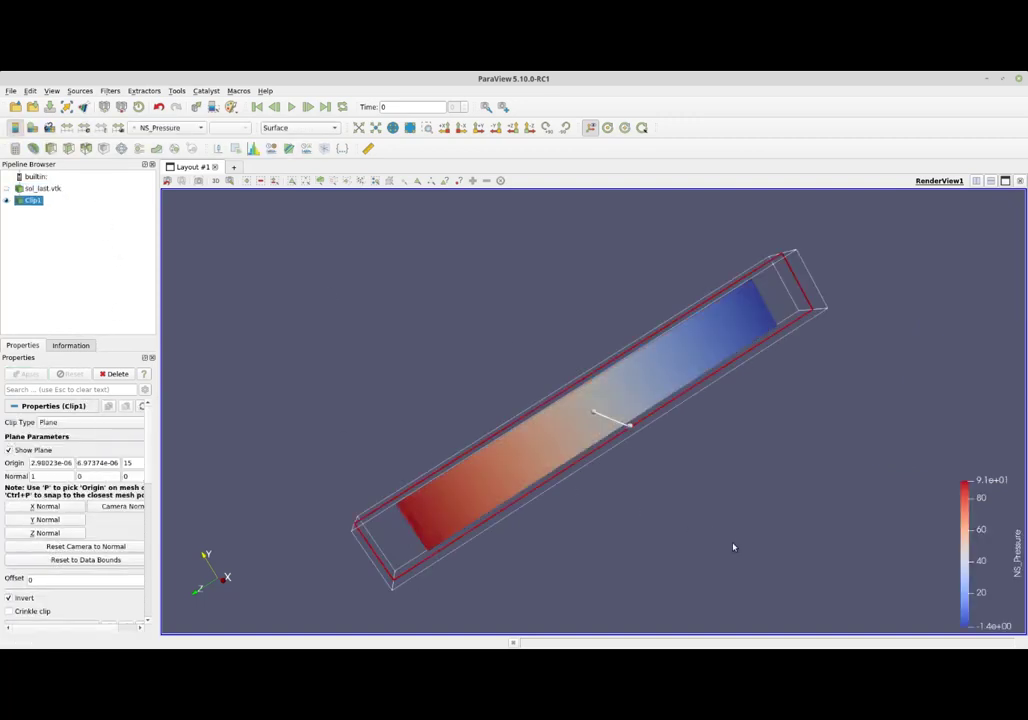
{"action": "left_click_drag", "start_coordinate": [734, 546], "coordinate": [672, 519]}
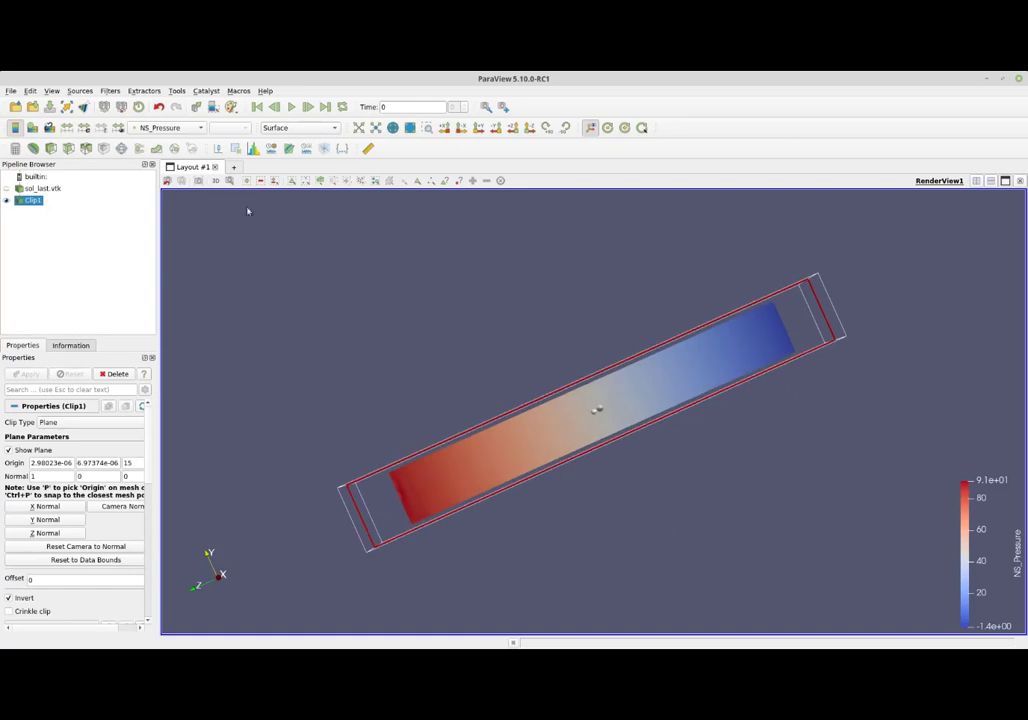
{"action": "left_click", "coordinate": [172, 128]}
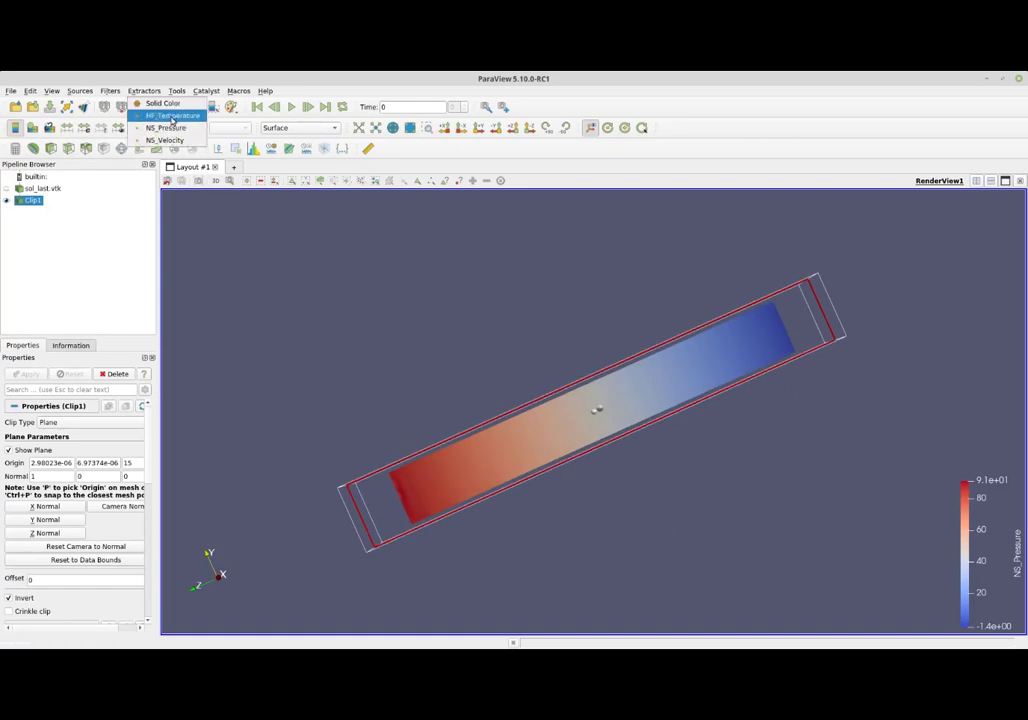
{"action": "left_click", "coordinate": [171, 115]}
{"action": "mouse_move", "coordinate": [648, 471]}
{"action": "left_mouse_down"}
{"action": "mouse_move", "coordinate": [654, 500]}
{"action": "mouse_move", "coordinate": [650, 478]}
{"action": "left_mouse_up"}
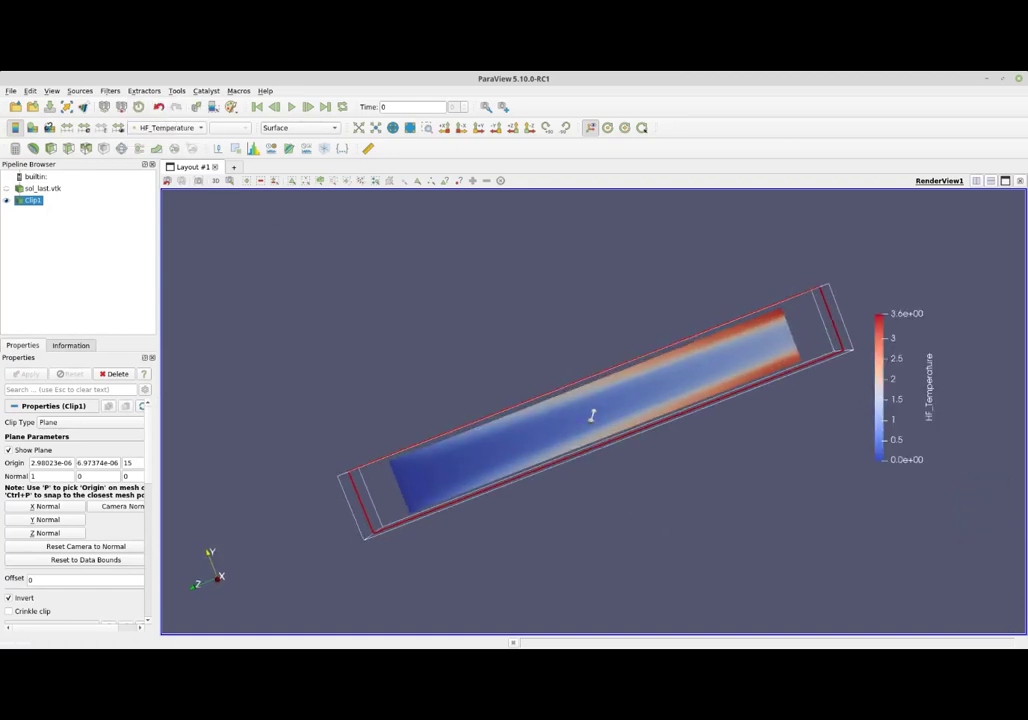
{"action": "left_click", "coordinate": [8, 450]}
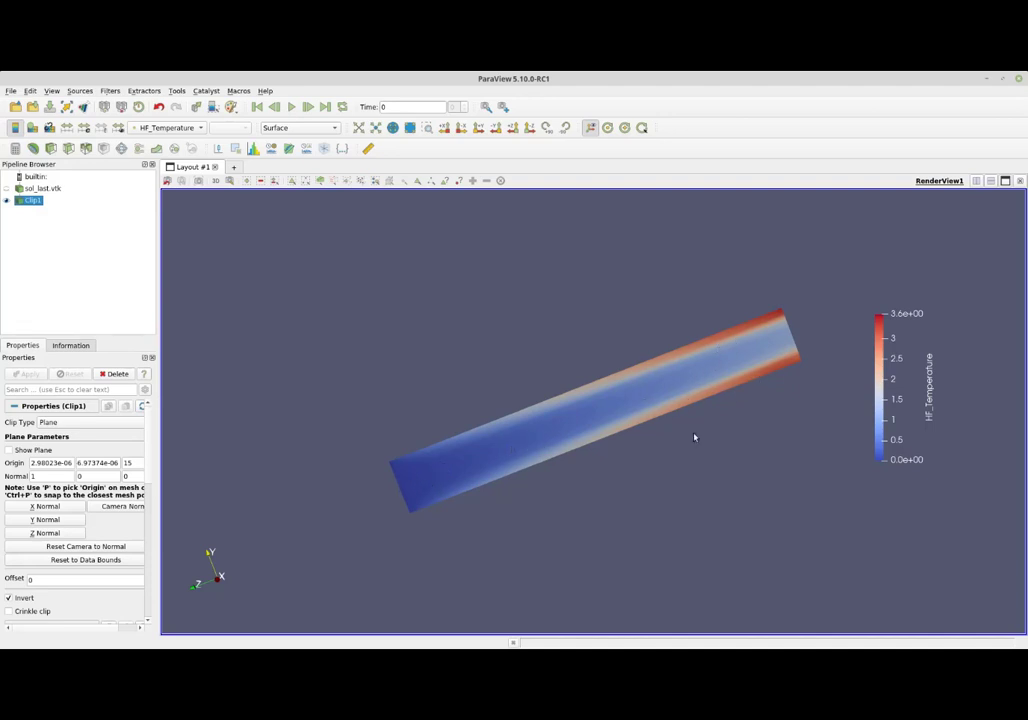
Rotate and shift the clipped tube in the view.
{"action": "left_click_drag", "start_coordinate": [694, 437], "coordinate": [755, 449]}
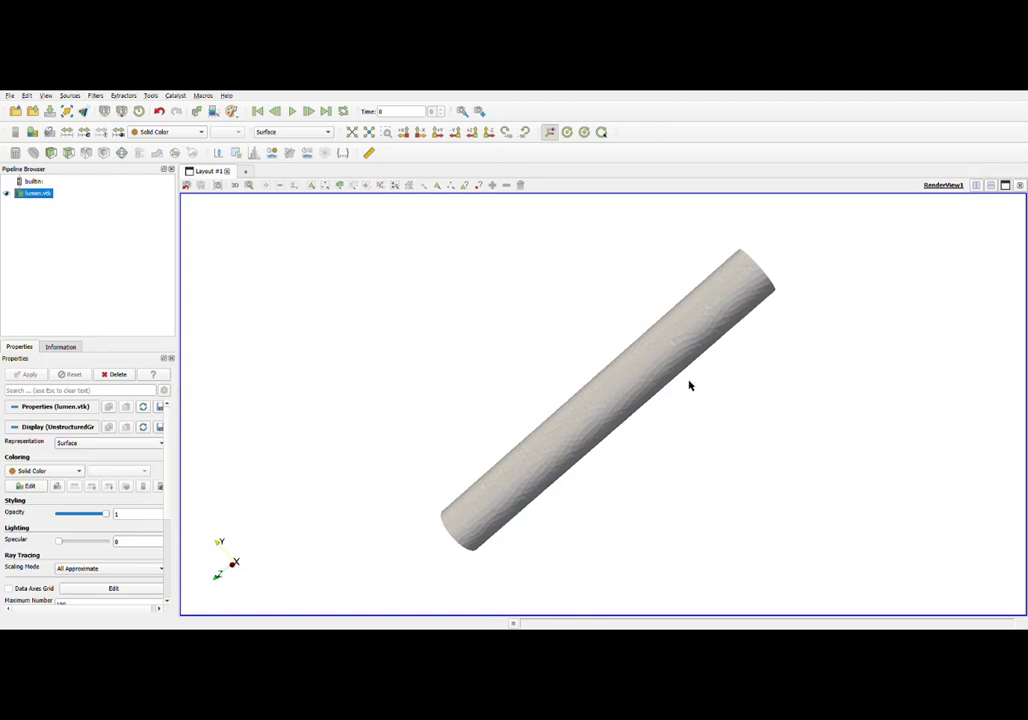
{"action": "left_click", "coordinate": [339, 186]}
{"action": "left_click_drag", "start_coordinate": [557, 339], "coordinate": [734, 400]}
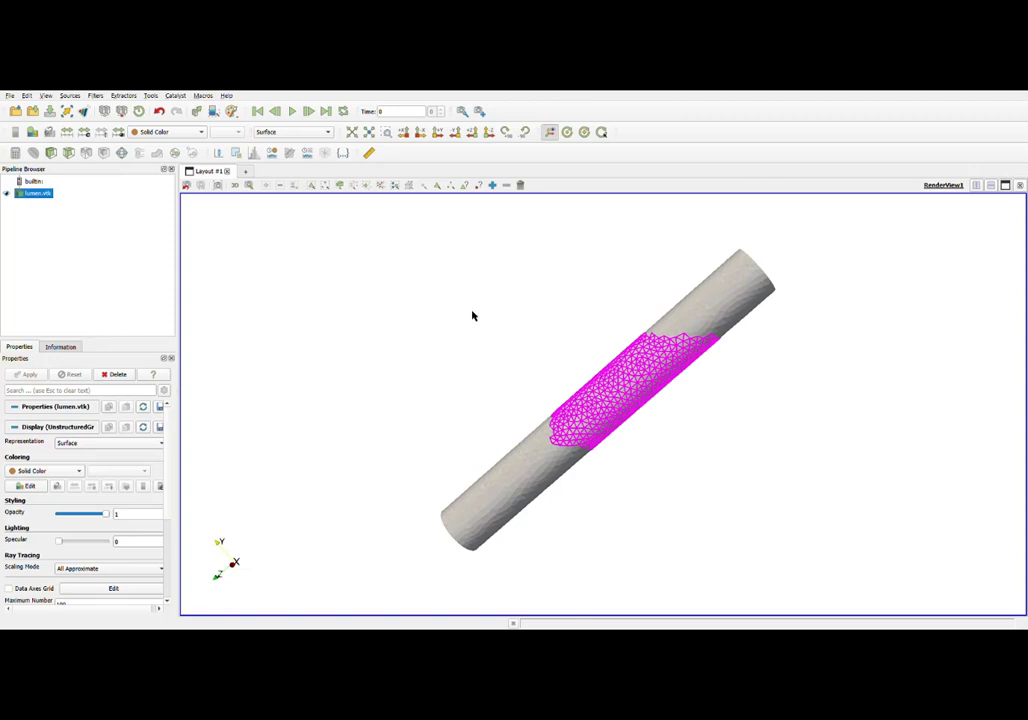
{"action": "left_click", "coordinate": [519, 186]}
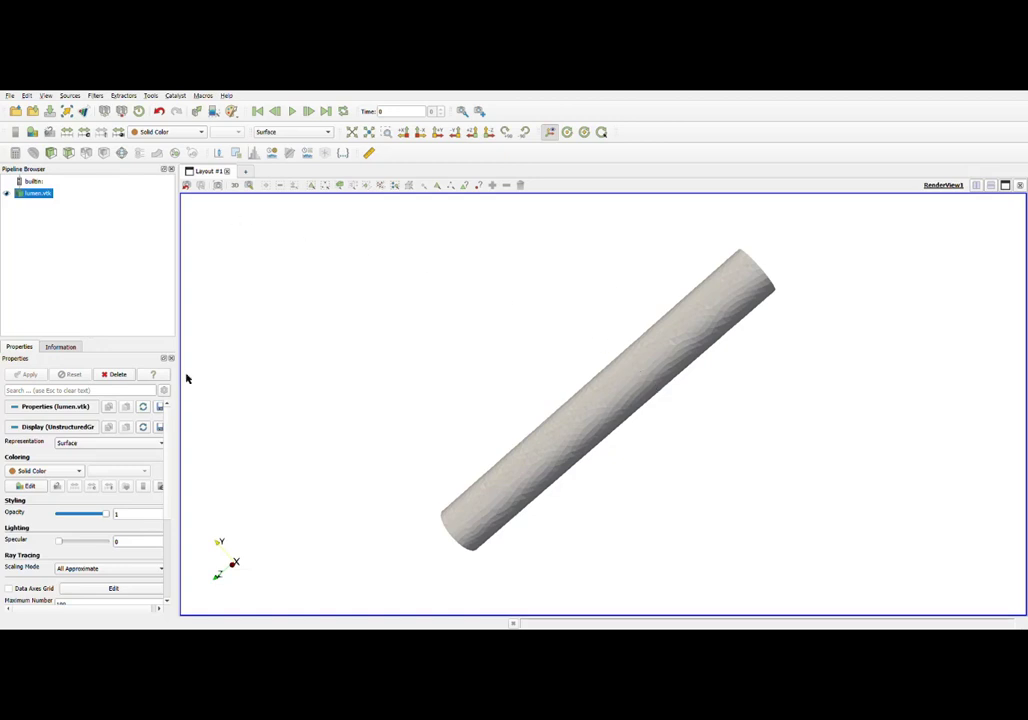
Add a Sphere-type Clip to lumen.vtk, shrink the sphere, place it against the cylinder's side, and apply.
{"action": "left_click", "coordinate": [51, 152]}
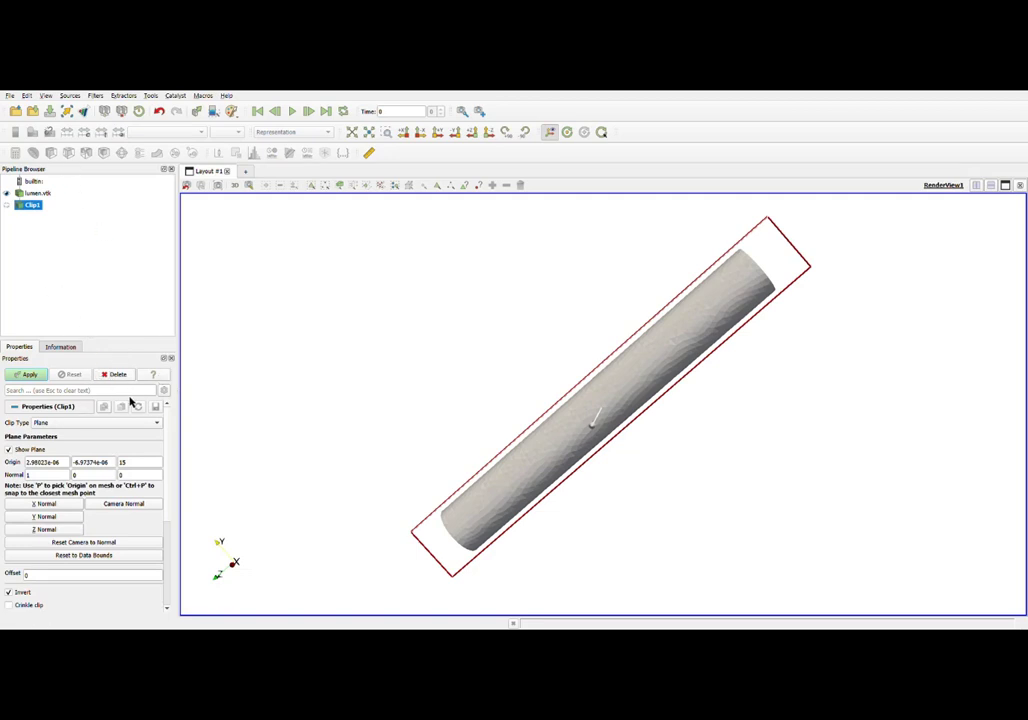
{"action": "left_click", "coordinate": [74, 422]}
{"action": "left_click", "coordinate": [58, 447]}
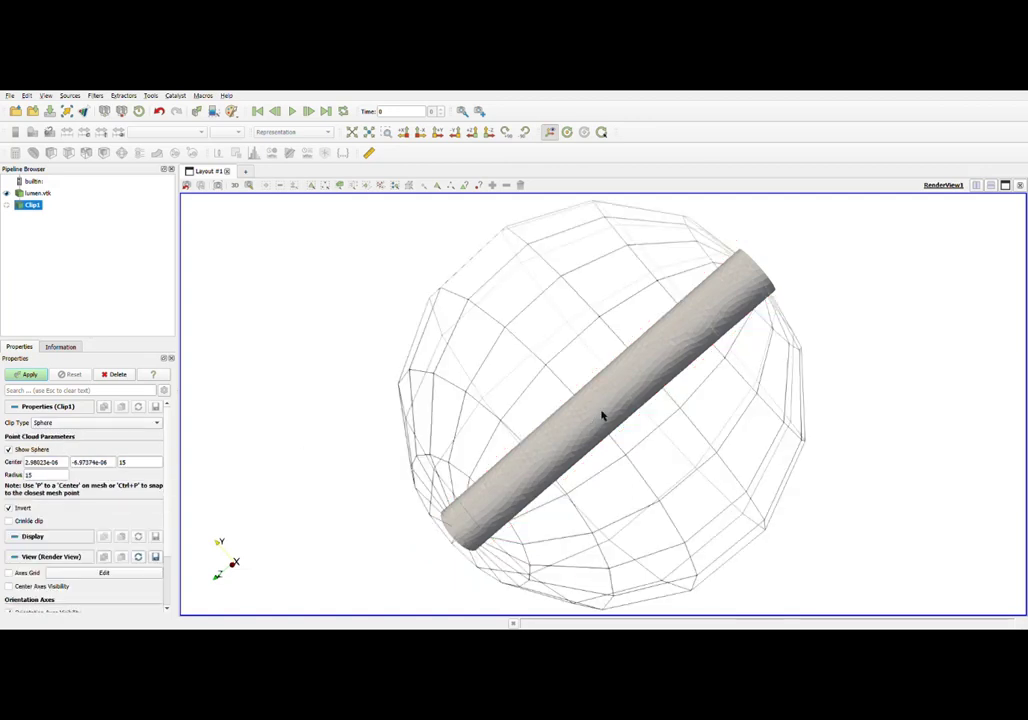
{"action": "left_click_drag", "start_coordinate": [601, 415], "coordinate": [650, 468]}
{"action": "left_click_drag", "start_coordinate": [491, 340], "coordinate": [530, 320]}
{"action": "left_click_drag", "start_coordinate": [656, 486], "coordinate": [661, 464]}
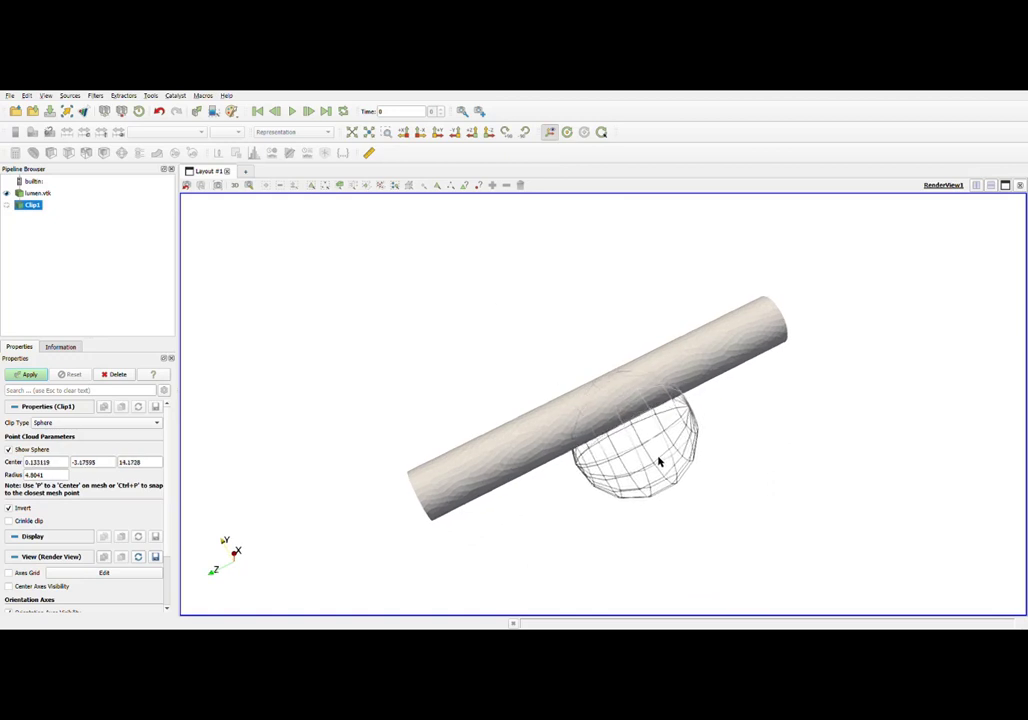
{"action": "left_click_drag", "start_coordinate": [551, 347], "coordinate": [576, 328]}
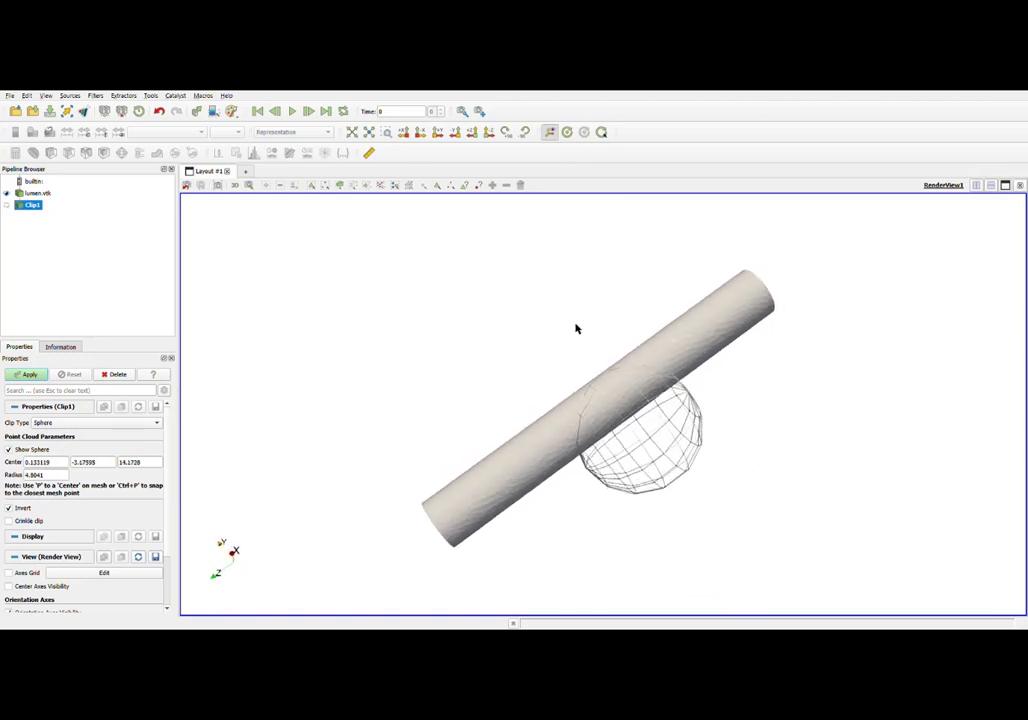
{"action": "left_click_drag", "start_coordinate": [627, 413], "coordinate": [645, 424]}
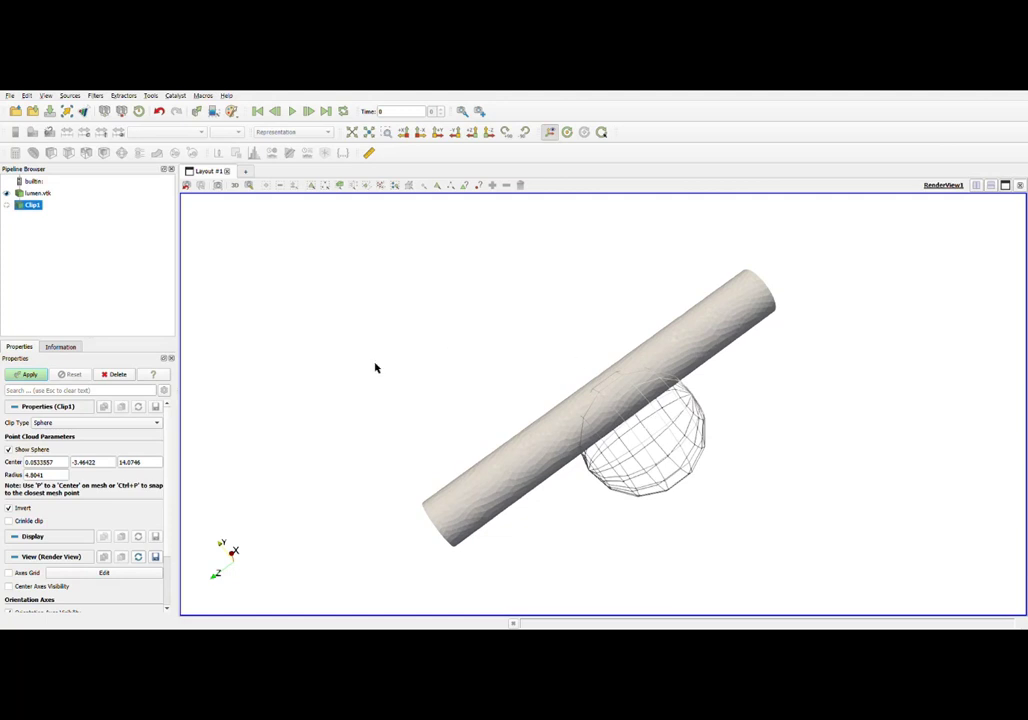
{"action": "left_click", "coordinate": [27, 375]}
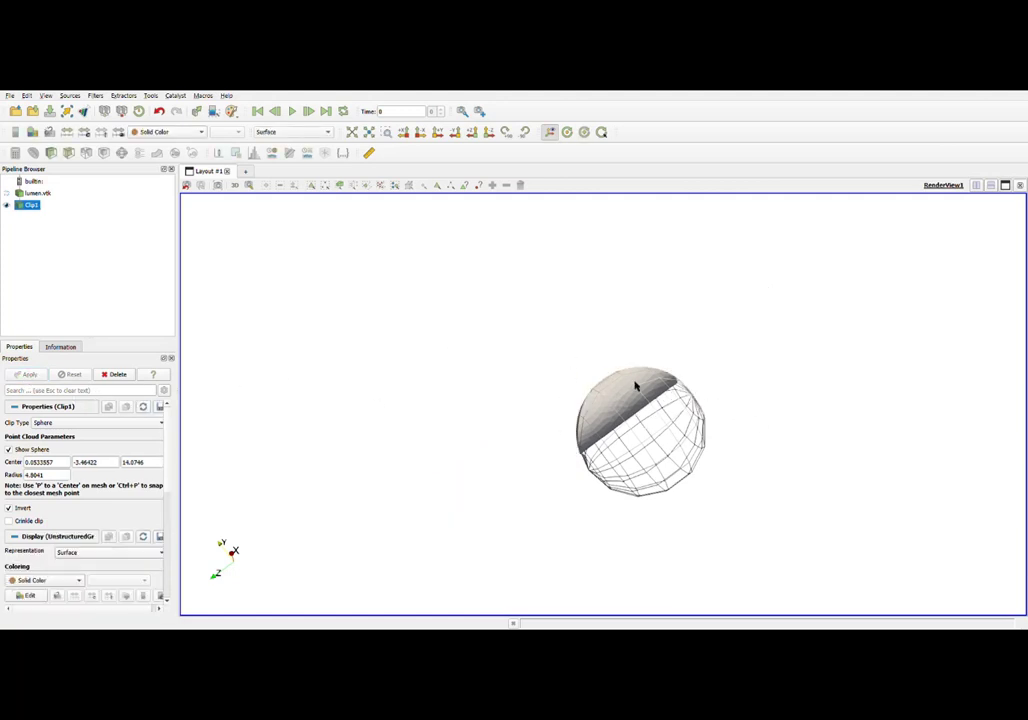
Split the view into a spreadsheet listing Clip1's Cell Data, sorted ascending by vtkOriginalCellIds.
{"action": "left_click", "coordinate": [977, 186]}
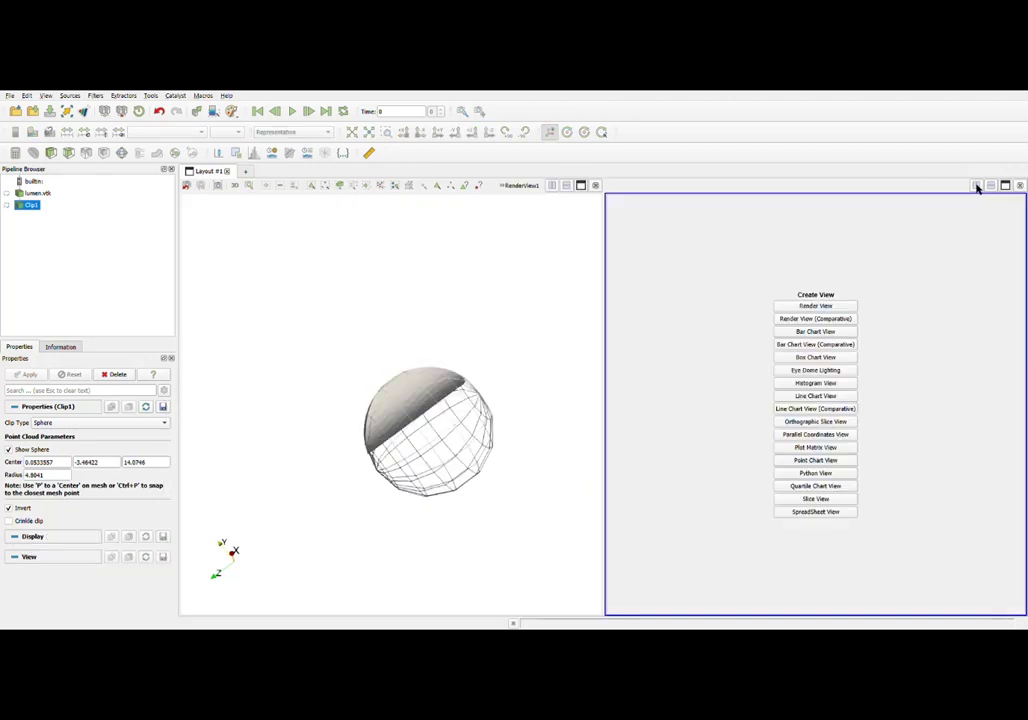
{"action": "left_click", "coordinate": [818, 512]}
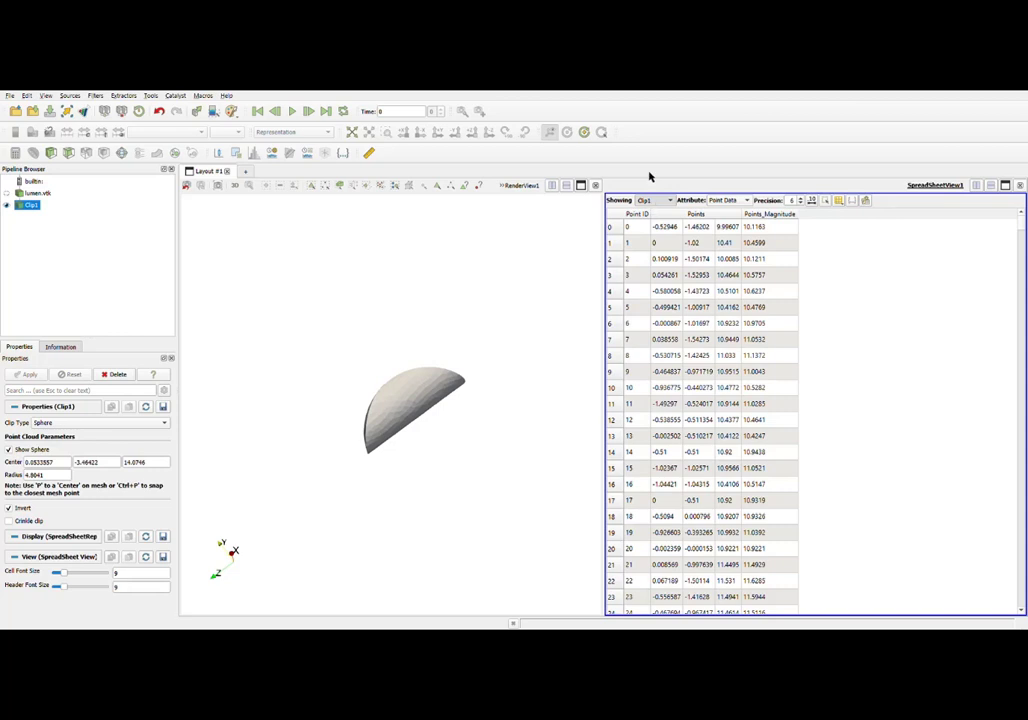
{"action": "left_click", "coordinate": [725, 200]}
{"action": "left_click", "coordinate": [727, 215]}
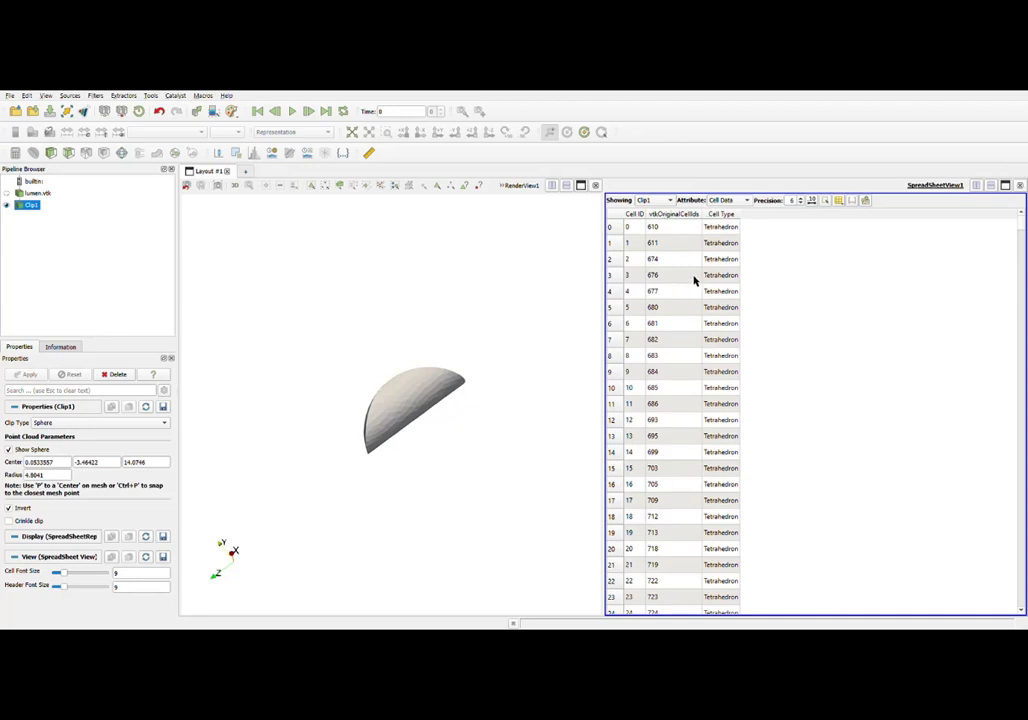
{"action": "left_click", "coordinate": [673, 215]}
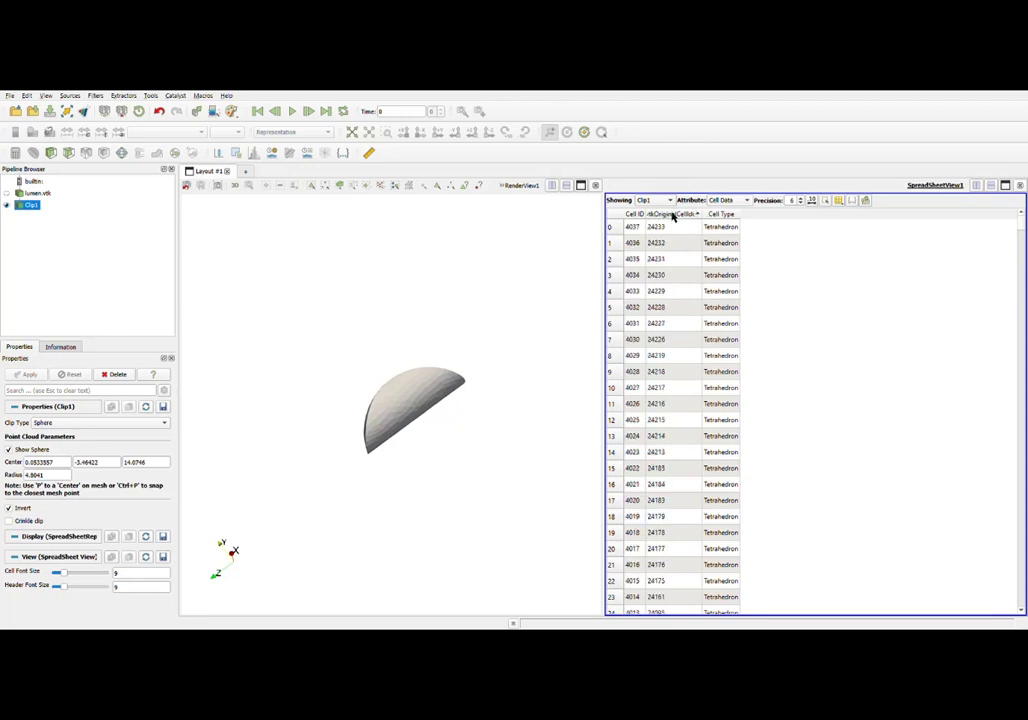
{"action": "left_click", "coordinate": [673, 215]}
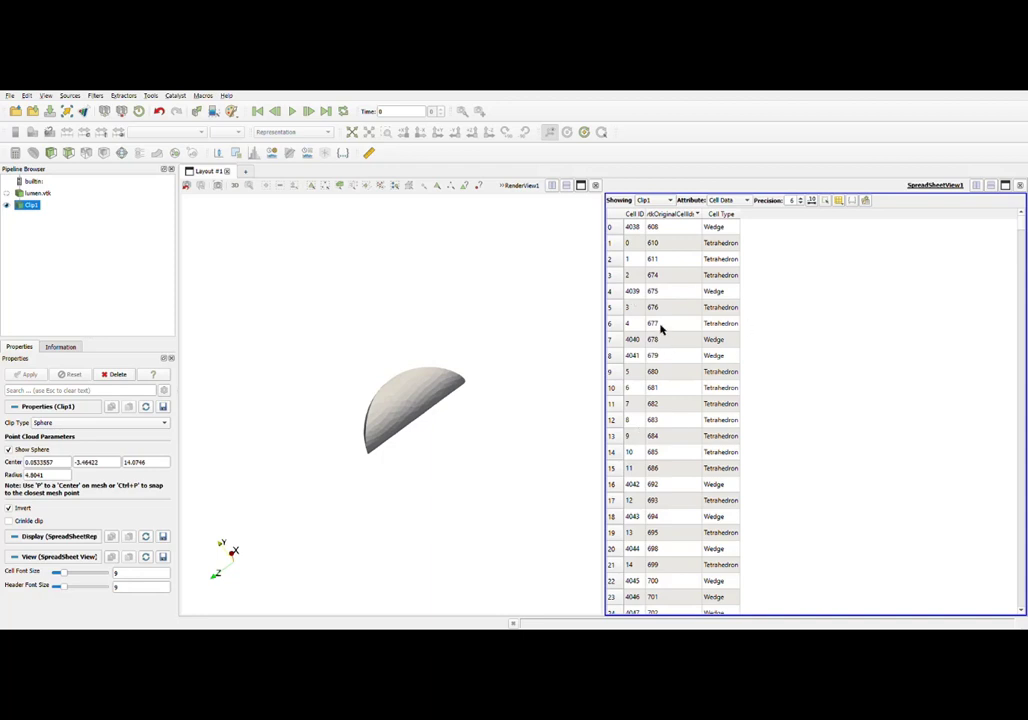
{"action": "left_click", "coordinate": [866, 202]}
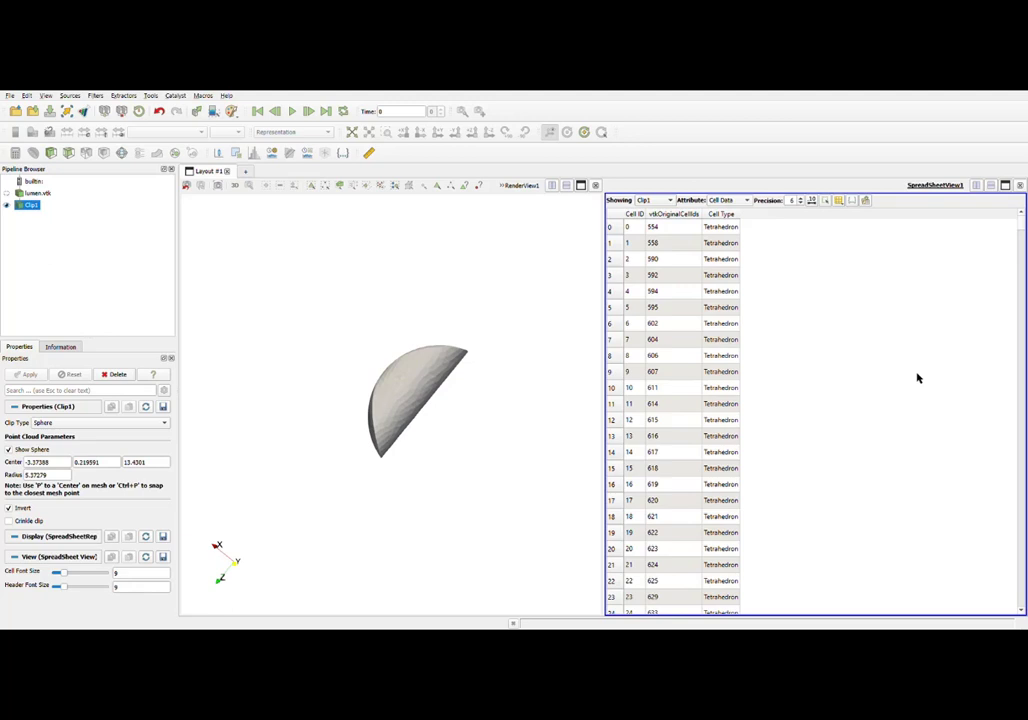
Make the 3D render view active so lumen.vtk shows alone as the full cylinder.
{"action": "left_click", "coordinate": [510, 277]}
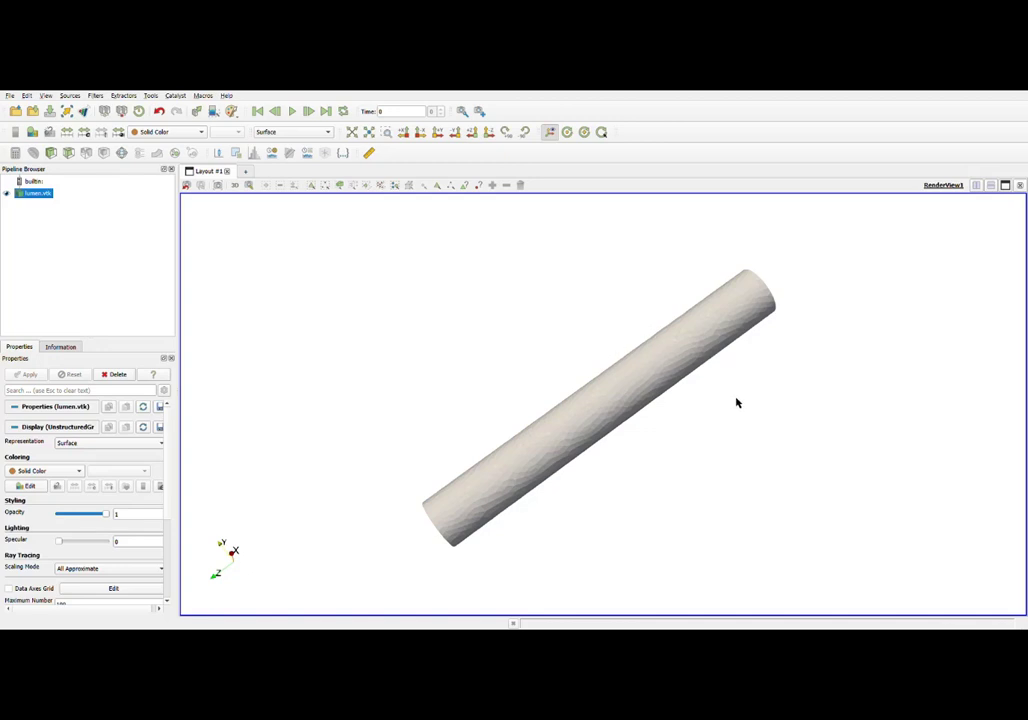
Box-select a band of cells through the middle of the lumen cylinder, then split the layout horizontally.
{"action": "mouse_move", "coordinate": [778, 431]}
{"action": "left_mouse_down"}
{"action": "mouse_move", "coordinate": [748, 426]}
{"action": "mouse_move", "coordinate": [762, 433]}
{"action": "left_mouse_up"}
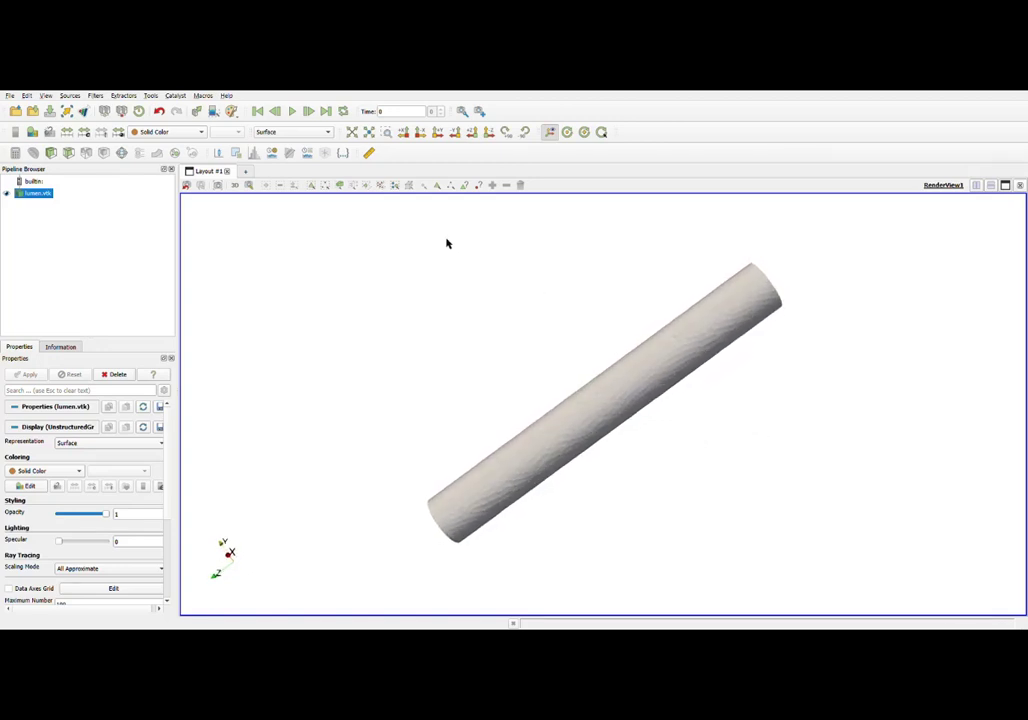
{"action": "left_click", "coordinate": [339, 188]}
{"action": "left_click_drag", "start_coordinate": [548, 307], "coordinate": [626, 338]}
{"action": "left_click_drag", "start_coordinate": [725, 455], "coordinate": [645, 294]}
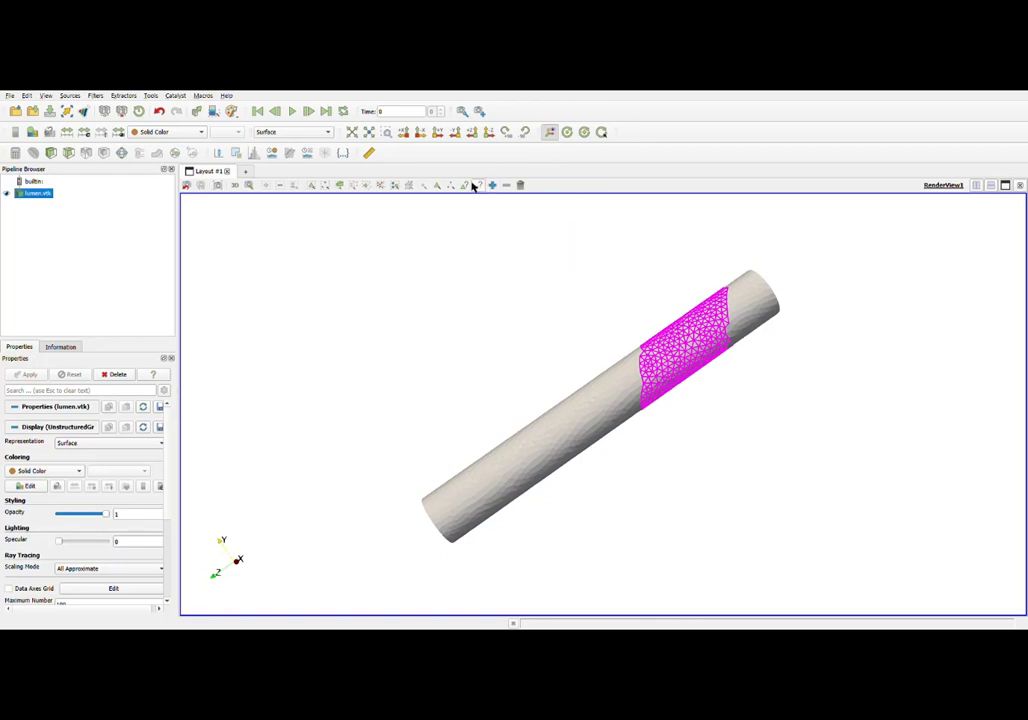
{"action": "left_click", "coordinate": [977, 185]}
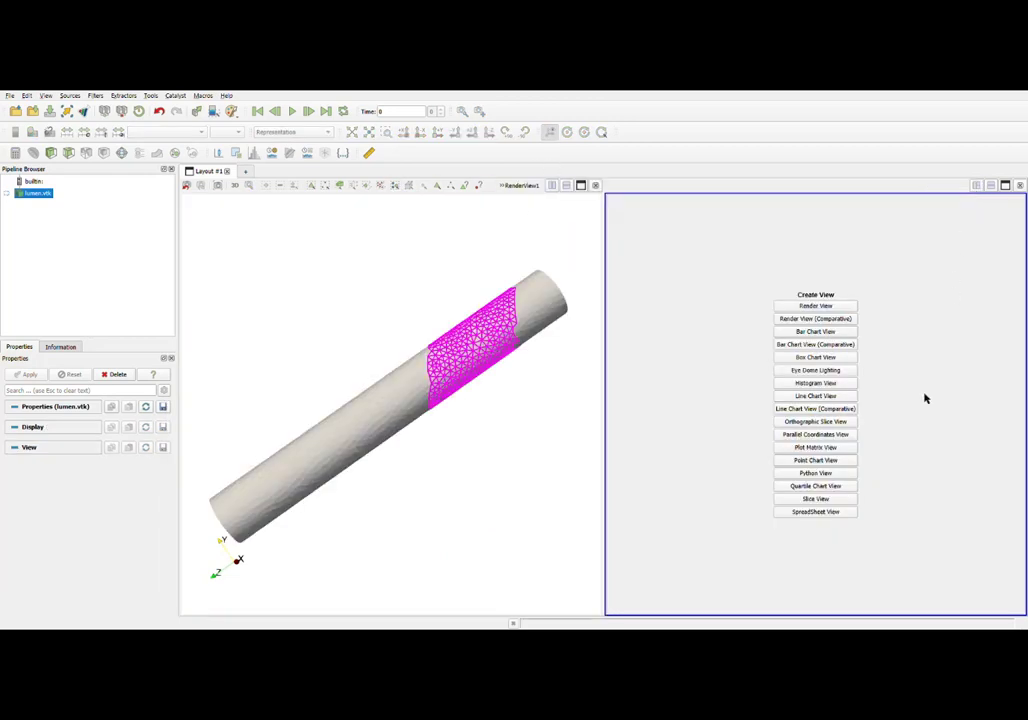
Make the new pane a SpreadSheet view listing only the selected lumen cells' Cell Data.
{"action": "left_click", "coordinate": [829, 514]}
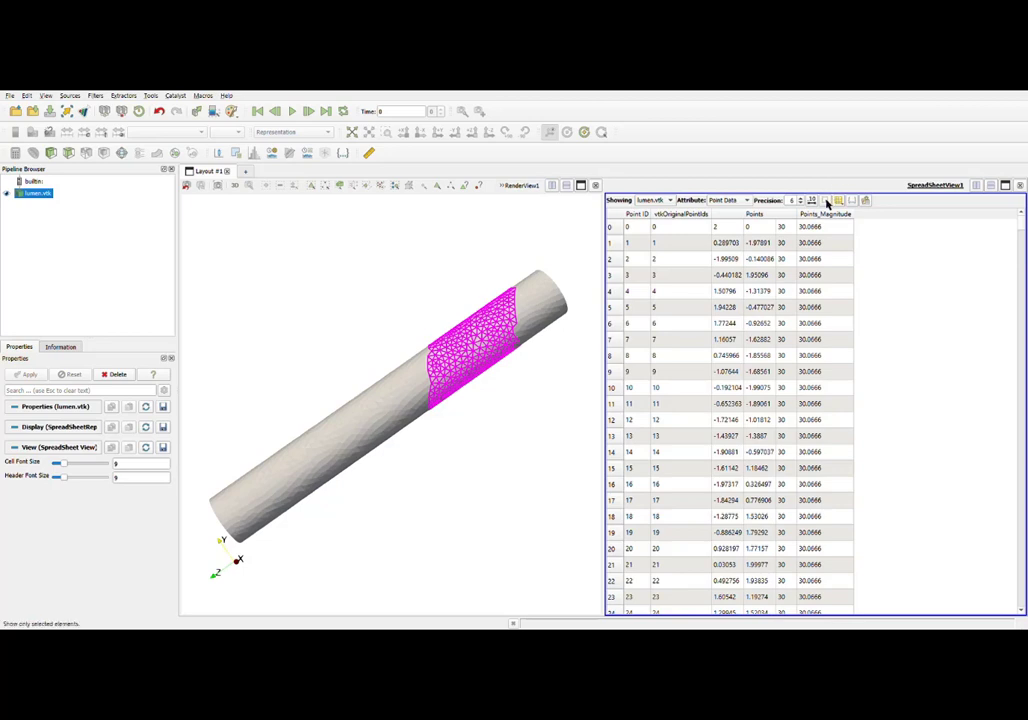
{"action": "left_click", "coordinate": [826, 201]}
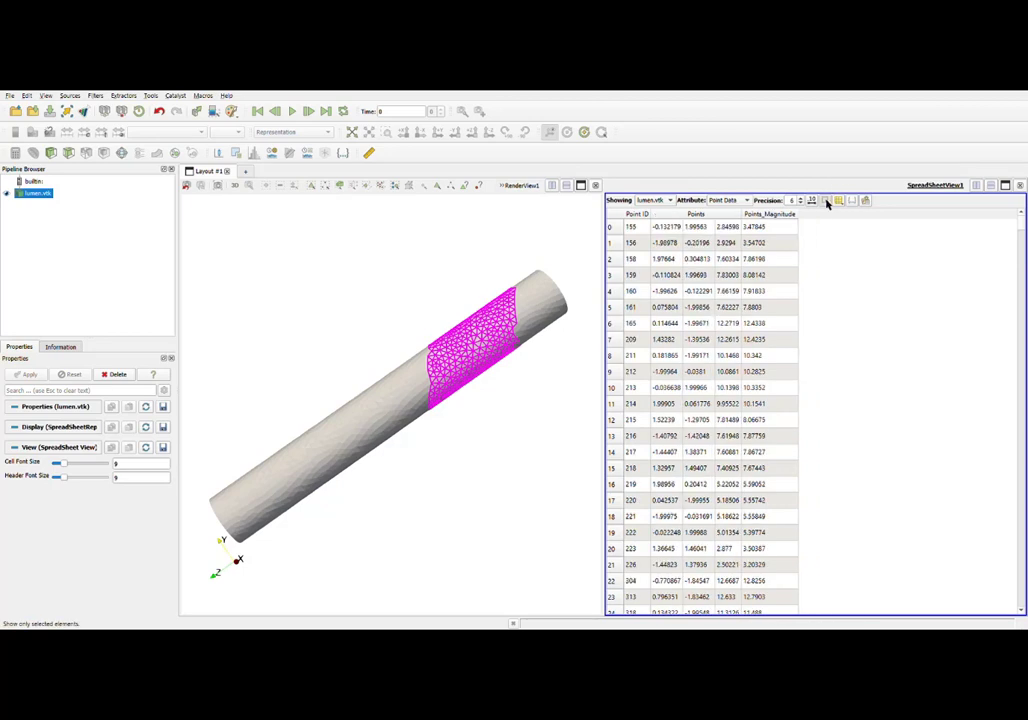
{"action": "left_click", "coordinate": [726, 201]}
{"action": "left_click", "coordinate": [729, 214]}
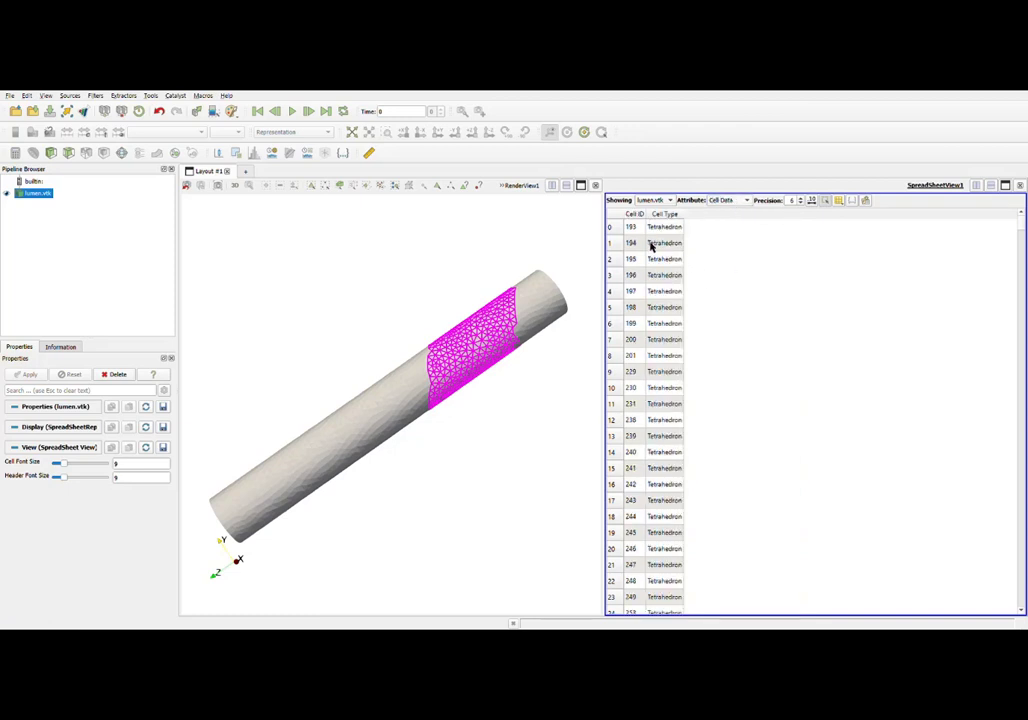
{"action": "scroll", "coordinate": [641, 365], "scroll_direction": "down", "scroll_amount": 15}
{"action": "scroll", "coordinate": [641, 365], "scroll_direction": "up", "scroll_amount": 15}
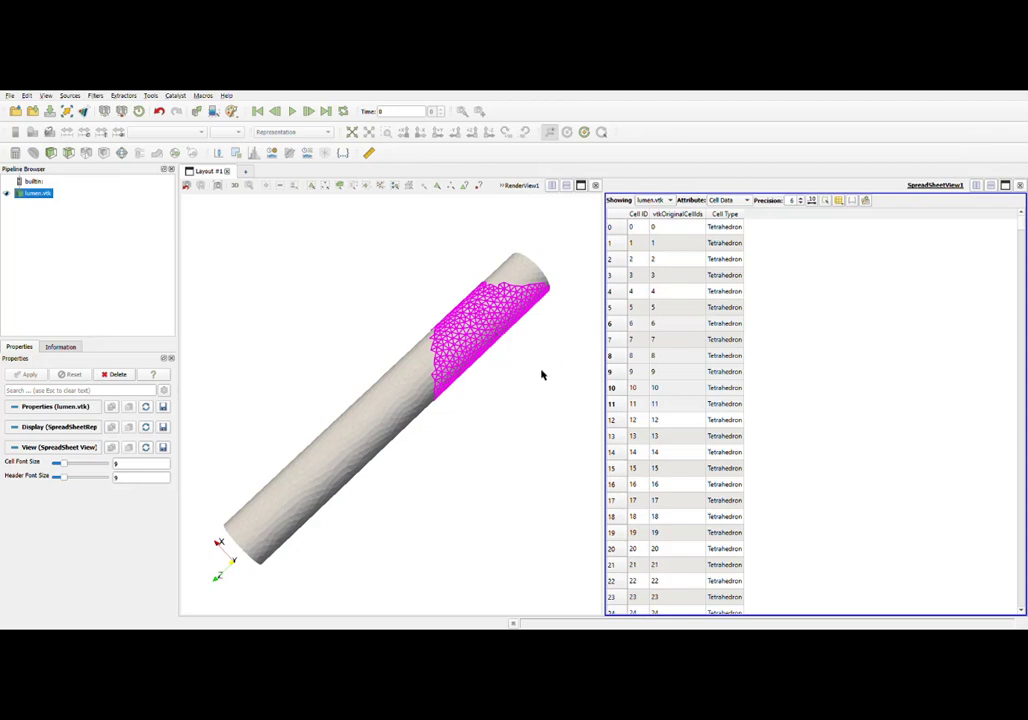
{"action": "left_click", "coordinate": [519, 413]}
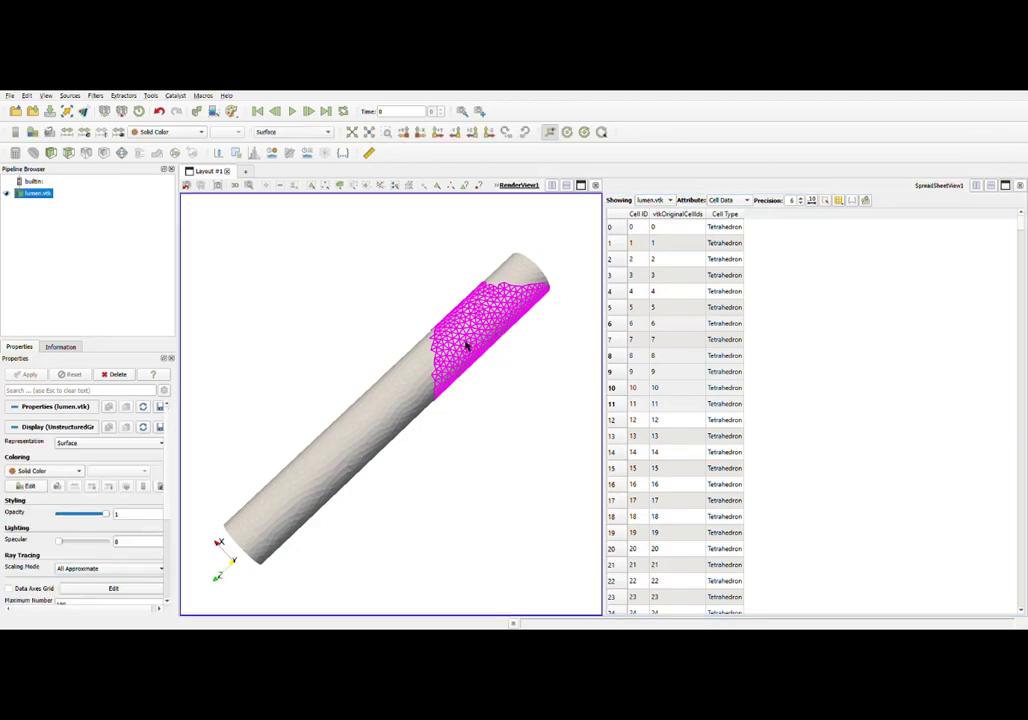
Apply an Extract Selection filter to the selected cells and rotate to inspect the piece.
{"action": "left_click", "coordinate": [95, 96]}
{"action": "left_click", "coordinate": [252, 260]}
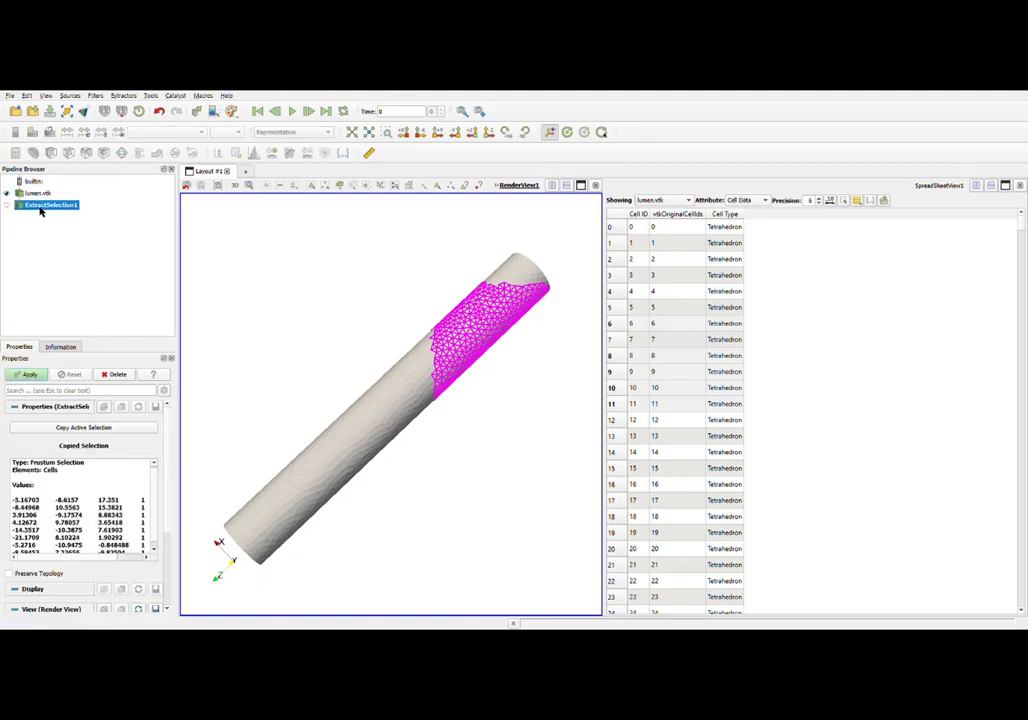
{"action": "left_click", "coordinate": [30, 375]}
{"action": "left_click_drag", "start_coordinate": [383, 417], "coordinate": [458, 380]}
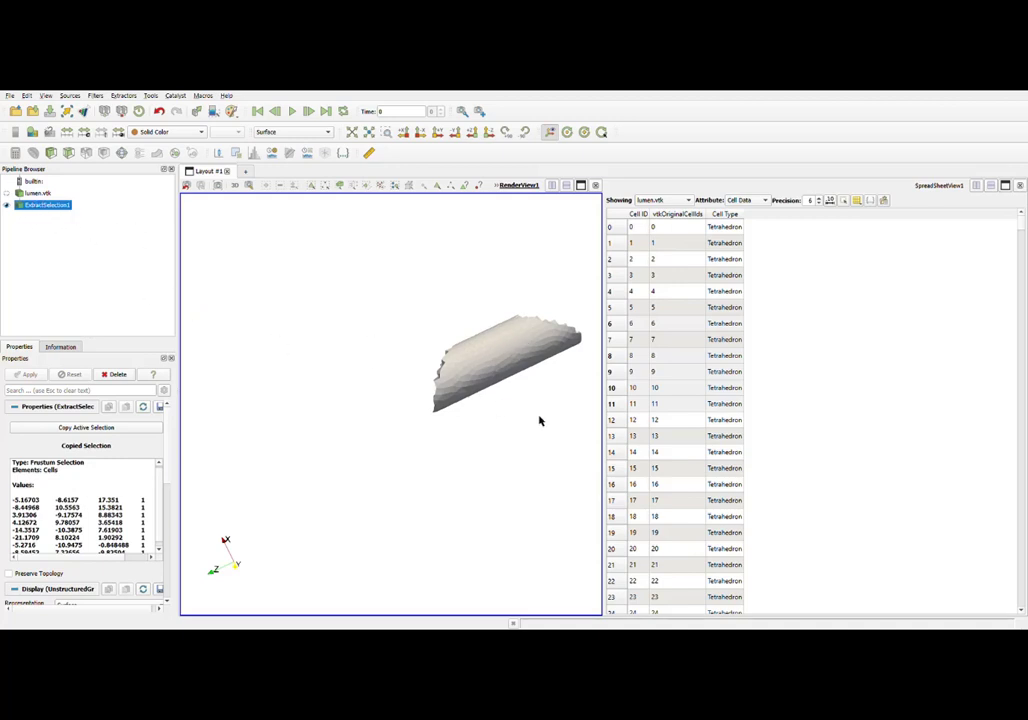
{"action": "mouse_move", "coordinate": [541, 420]}
{"action": "left_mouse_down"}
{"action": "mouse_move", "coordinate": [537, 390]}
{"action": "mouse_move", "coordinate": [545, 438]}
{"action": "left_mouse_up"}
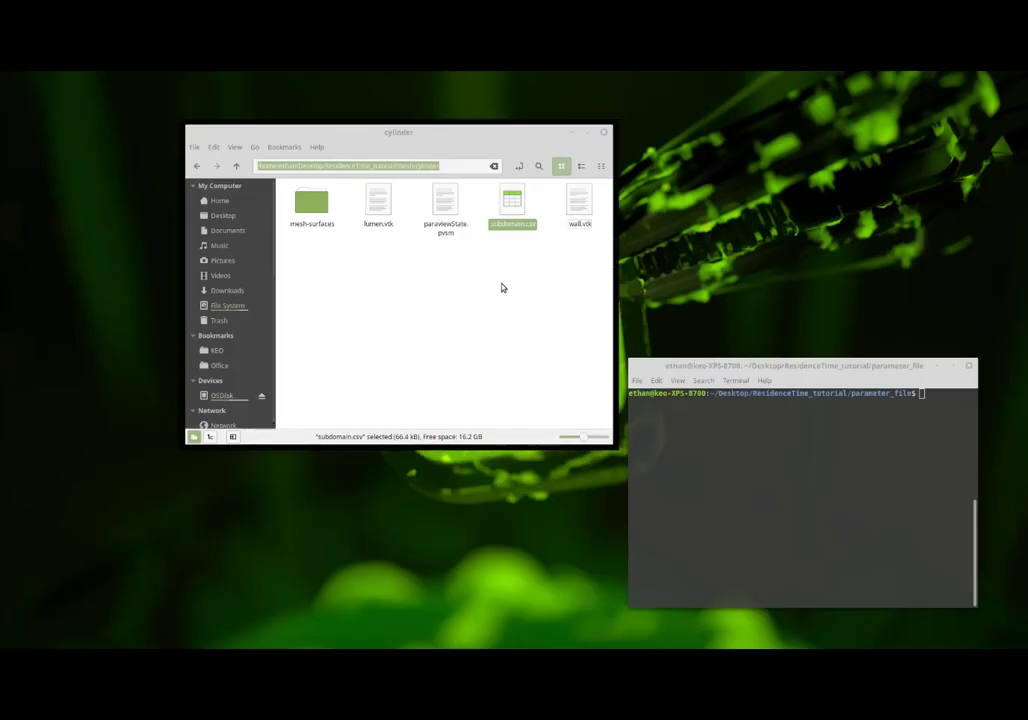
Open subdomain.csv from the file manager to display its contents.
{"action": "left_click", "coordinate": [514, 284]}
{"action": "left_click", "coordinate": [519, 205]}
{"action": "double_click", "coordinate": [519, 205]}
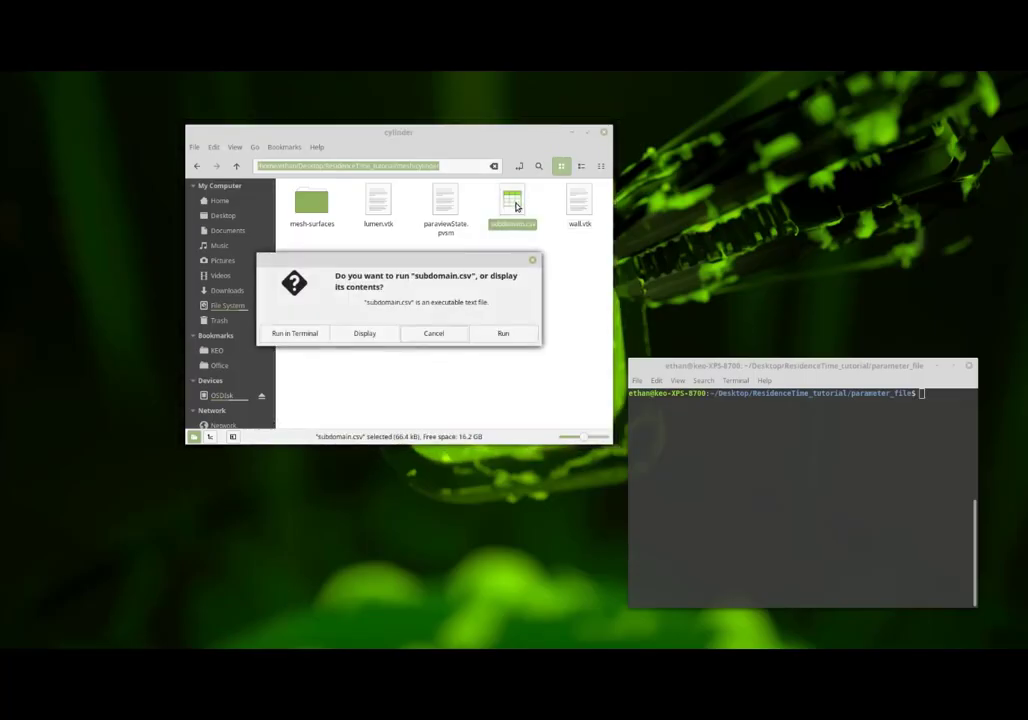
{"action": "left_click", "coordinate": [362, 333]}
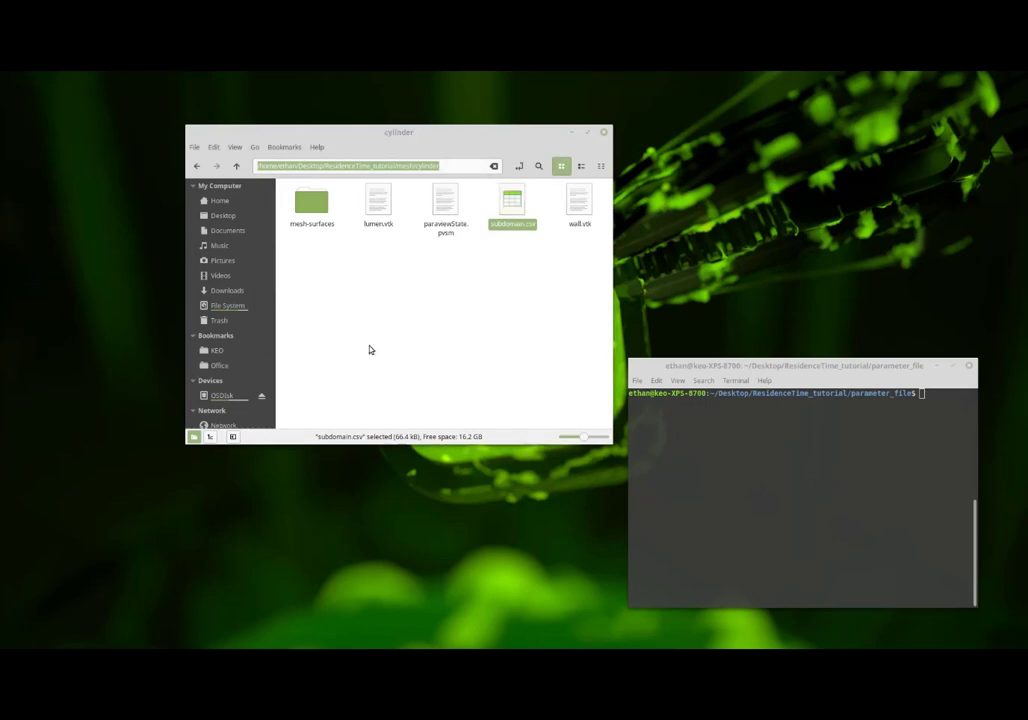
Import subdomain.csv into Calc and look over the original cell IDs in B2 to B28.
{"action": "left_click", "coordinate": [580, 512]}
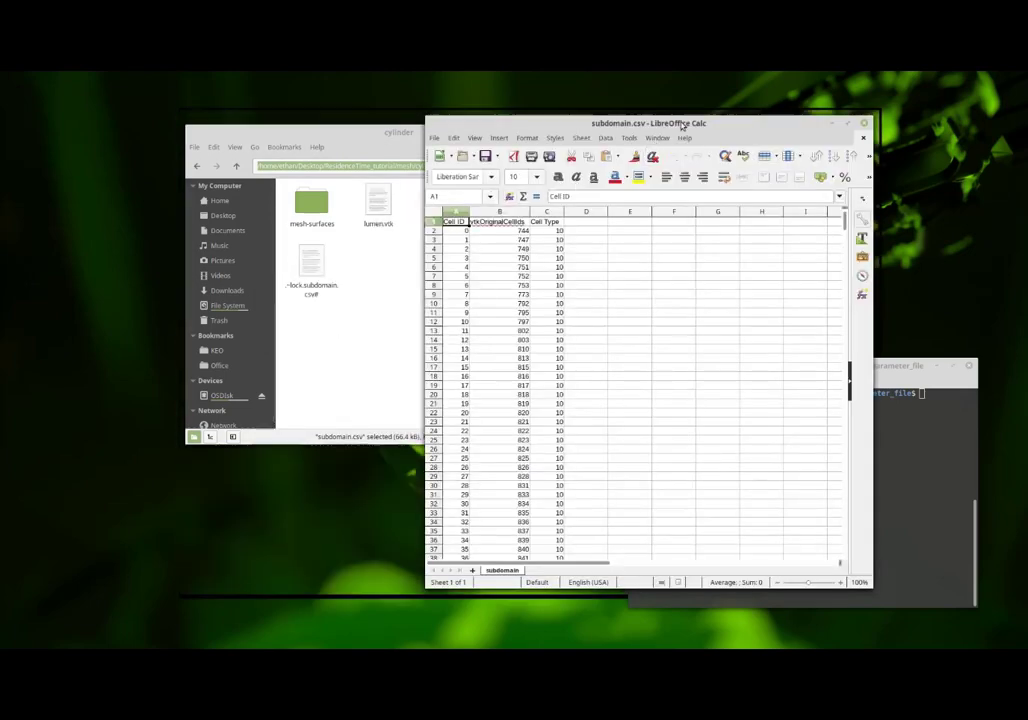
{"action": "left_click_drag", "start_coordinate": [649, 128], "coordinate": [613, 122]}
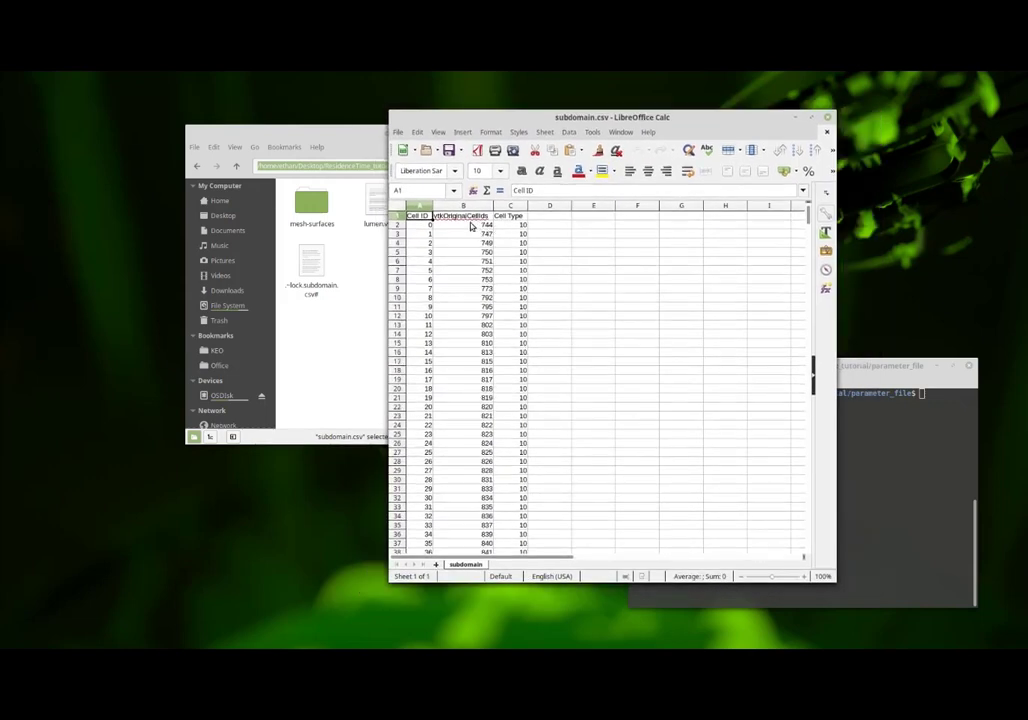
{"action": "left_click_drag", "start_coordinate": [470, 226], "coordinate": [482, 470]}
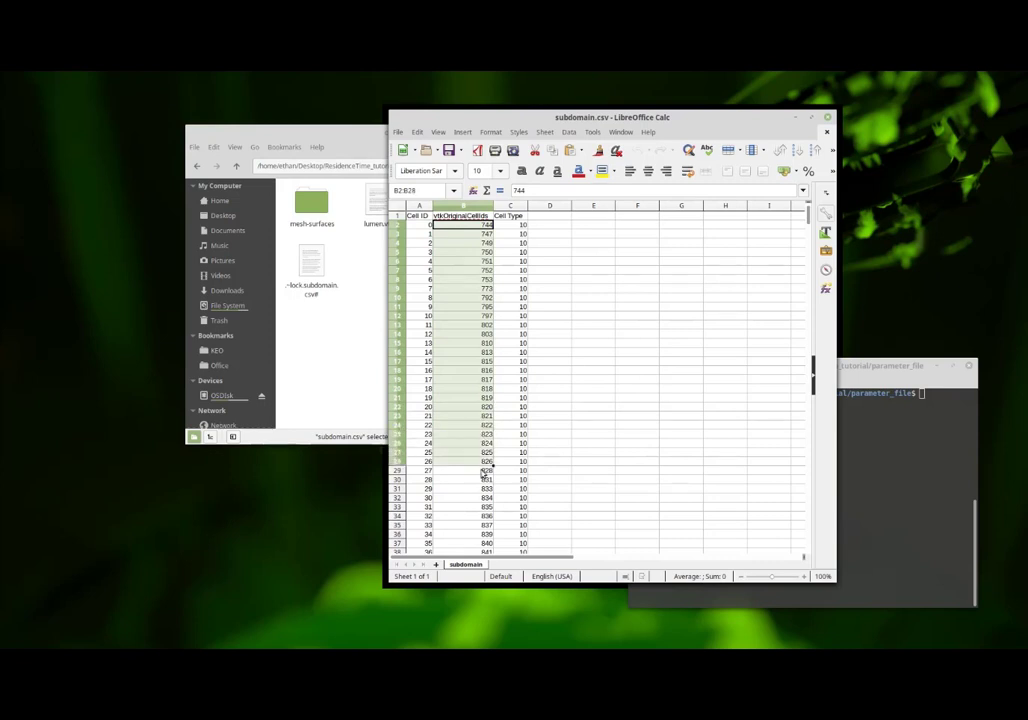
{"action": "left_click", "coordinate": [513, 397]}
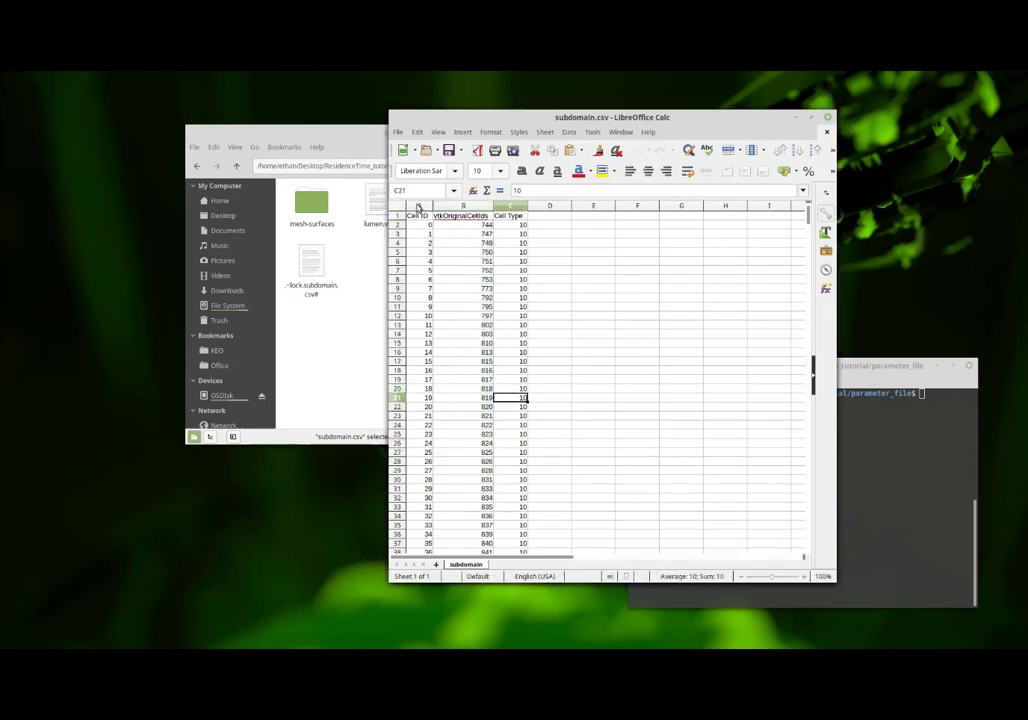
Delete the Cell ID and Cell Type columns and the header row.
{"action": "left_click", "coordinate": [418, 206]}
{"action": "right_click", "coordinate": [418, 207]}
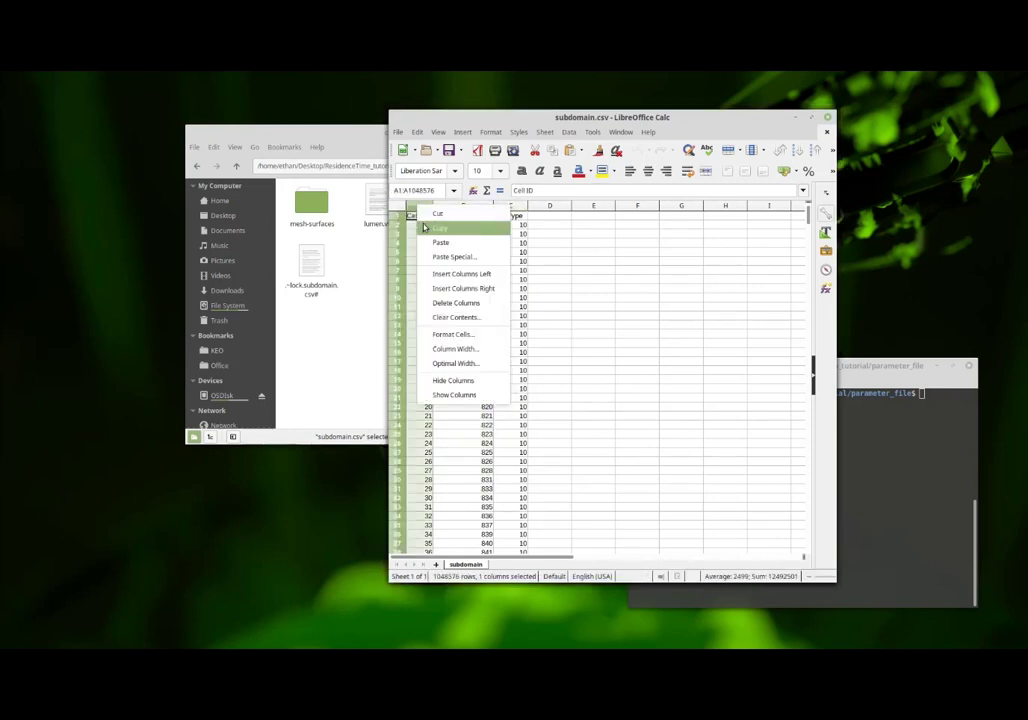
{"action": "left_click", "coordinate": [456, 302]}
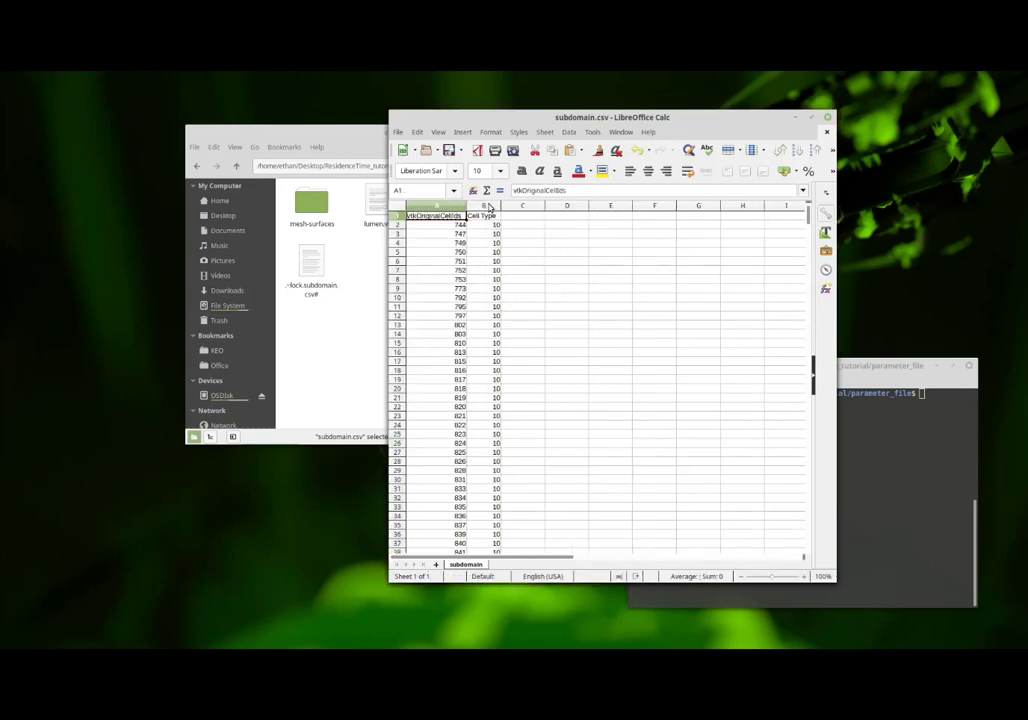
{"action": "left_click", "coordinate": [484, 206]}
{"action": "right_click", "coordinate": [484, 207]}
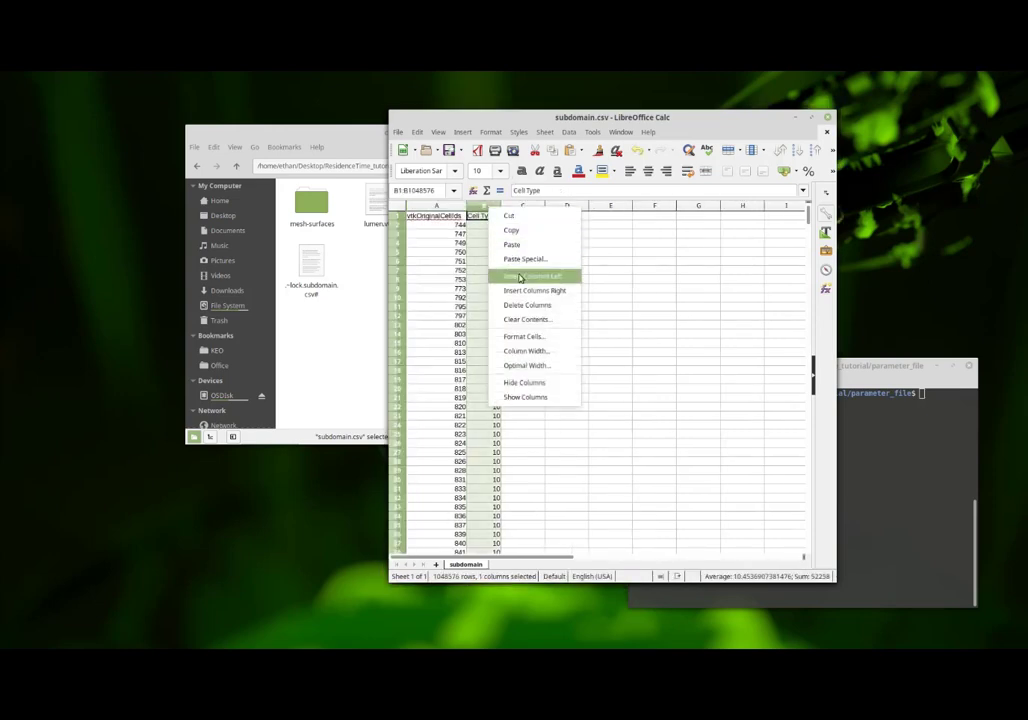
{"action": "left_click", "coordinate": [527, 304]}
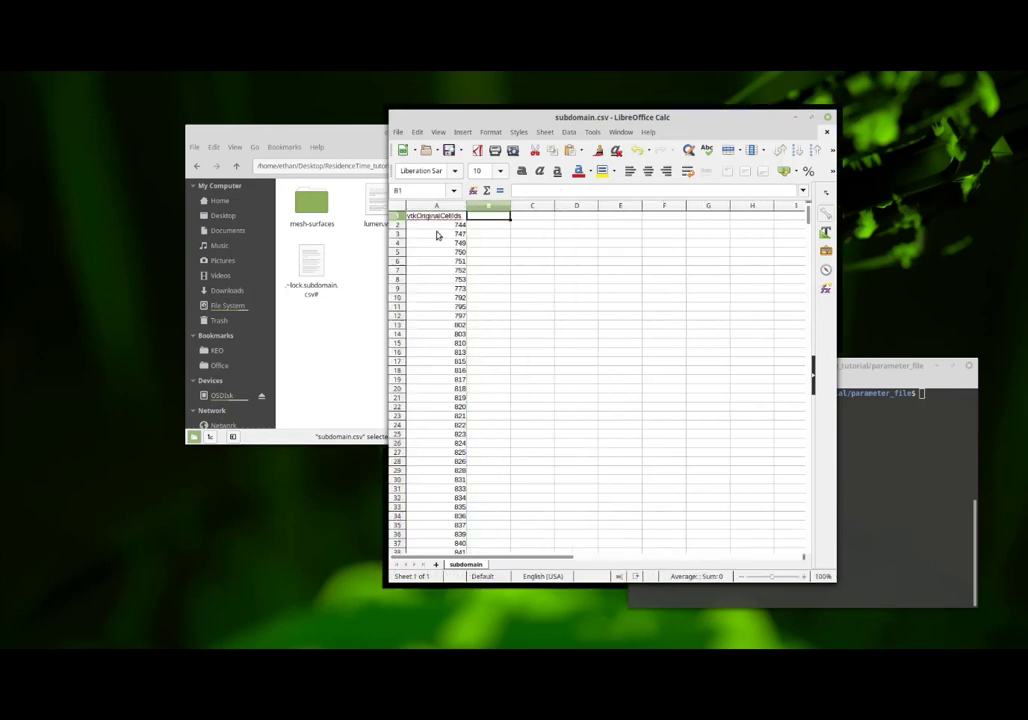
{"action": "left_click", "coordinate": [399, 216]}
{"action": "right_click", "coordinate": [399, 216]}
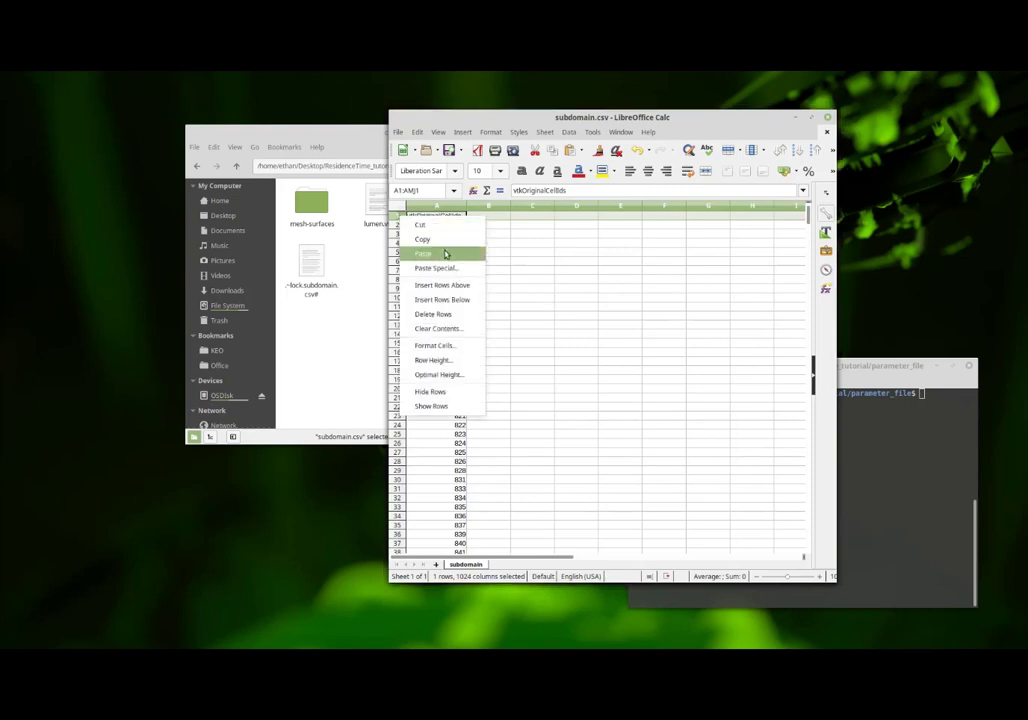
{"action": "left_click", "coordinate": [451, 315]}
Review the remaining tag values in column A, then close subdomain.csv, saving the changes.
{"action": "left_click", "coordinate": [530, 289]}
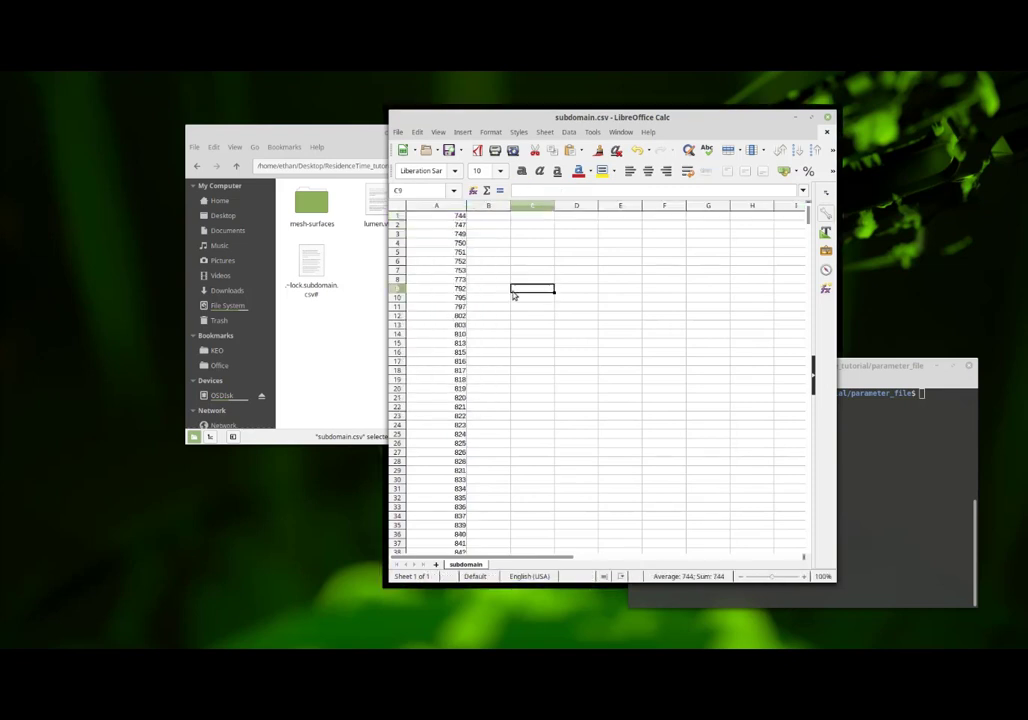
{"action": "left_click_drag", "start_coordinate": [430, 325], "coordinate": [440, 398]}
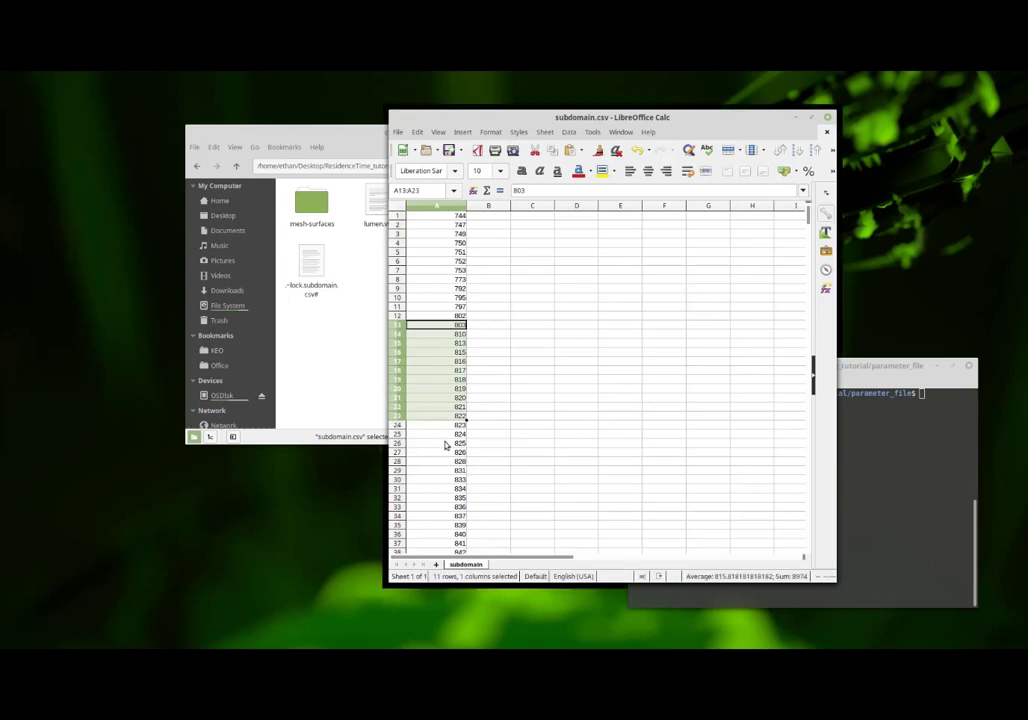
{"action": "left_click", "coordinate": [445, 443]}
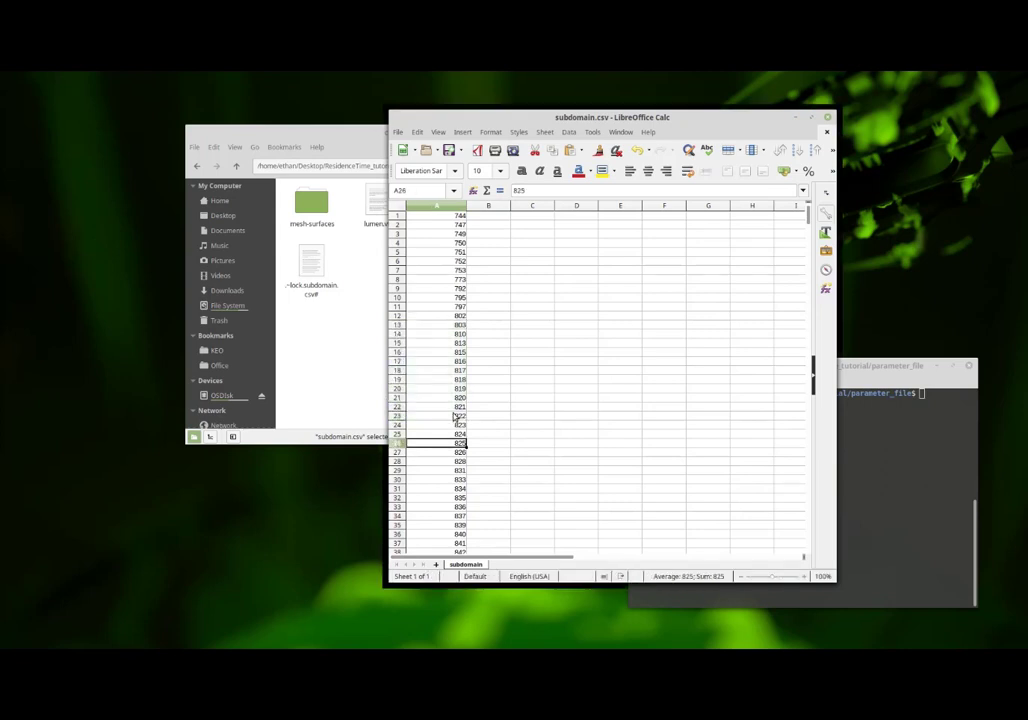
{"action": "left_click", "coordinate": [828, 117]}
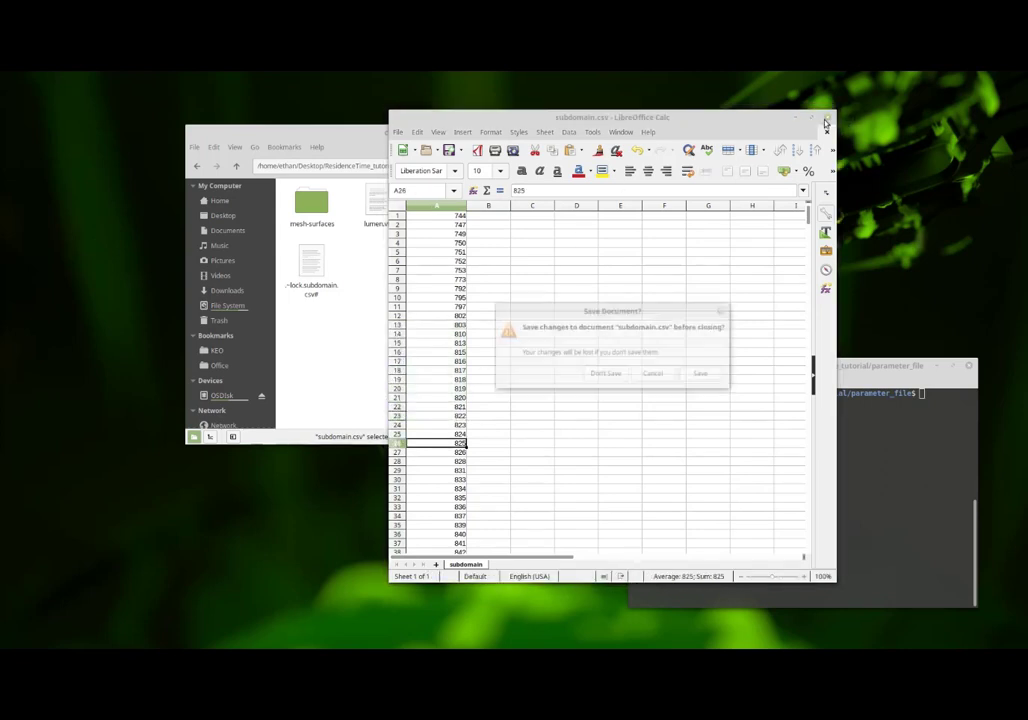
{"action": "left_click", "coordinate": [702, 375]}
Keep subdomain.csv in Text CSV format and open fParam_subdomain.mfs from the parameter_file folder.
{"action": "left_click", "coordinate": [700, 389]}
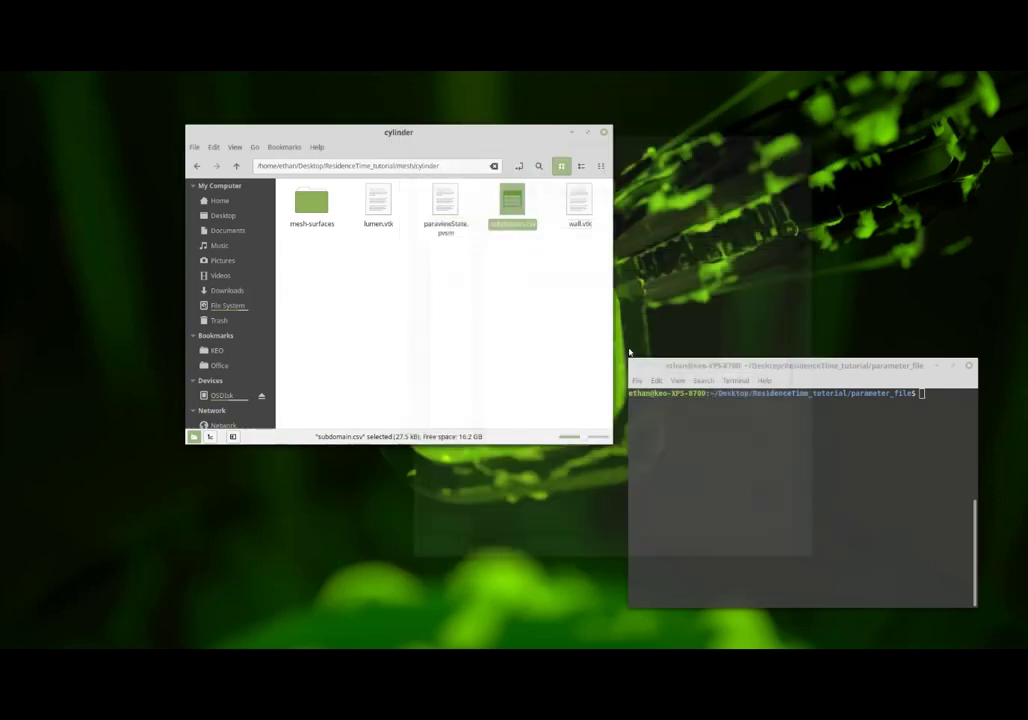
{"action": "key", "text": "alt+Up"}
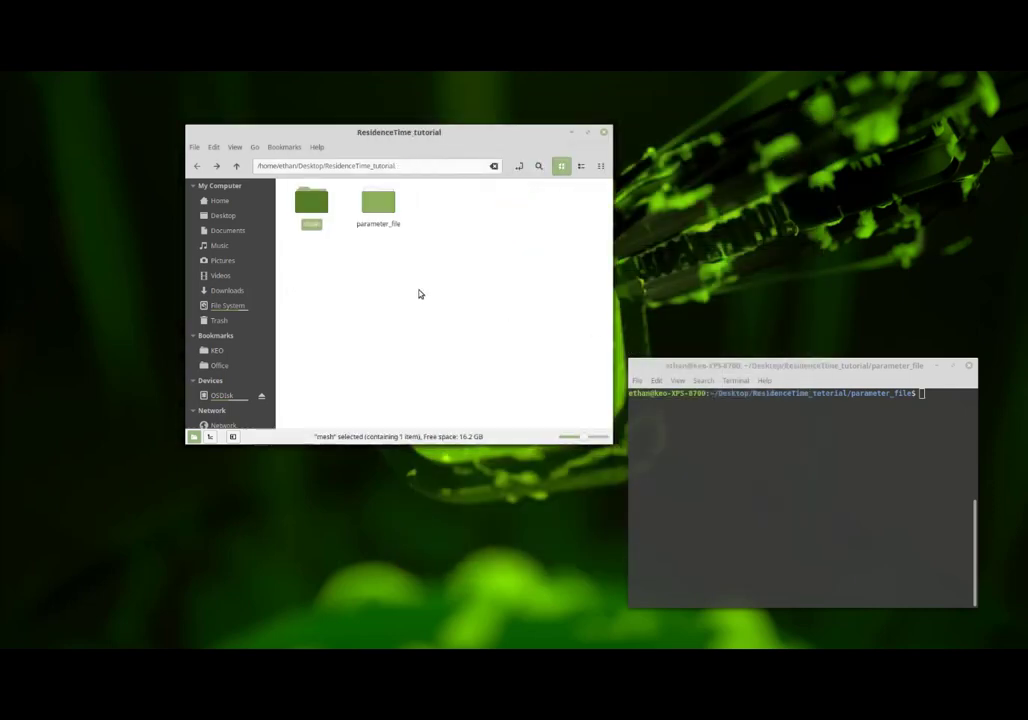
{"action": "double_click", "coordinate": [378, 207]}
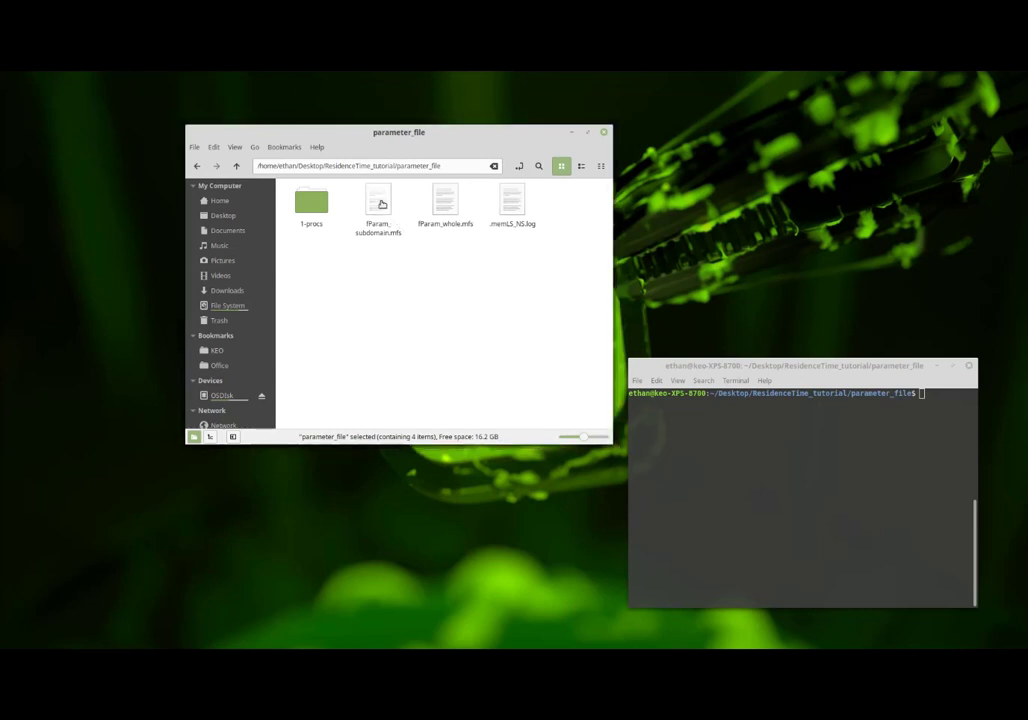
{"action": "double_click", "coordinate": [379, 204]}
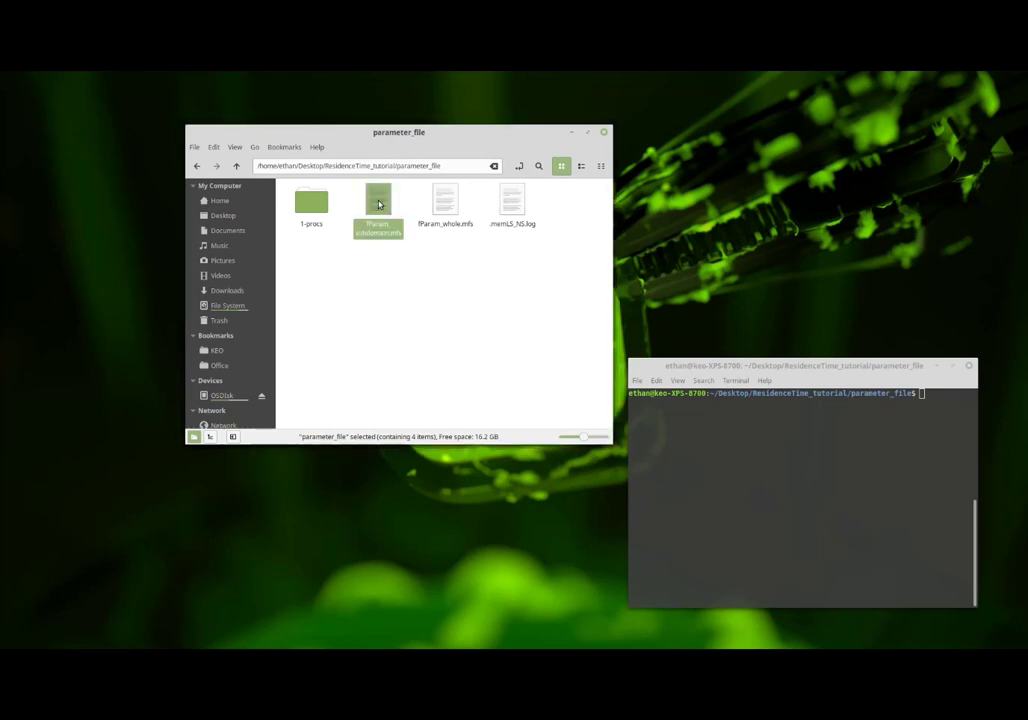
Display fParam_subdomain.mfs and highlight its Tag file path line pointing to subdomain.csv.
{"action": "left_click", "coordinate": [362, 332]}
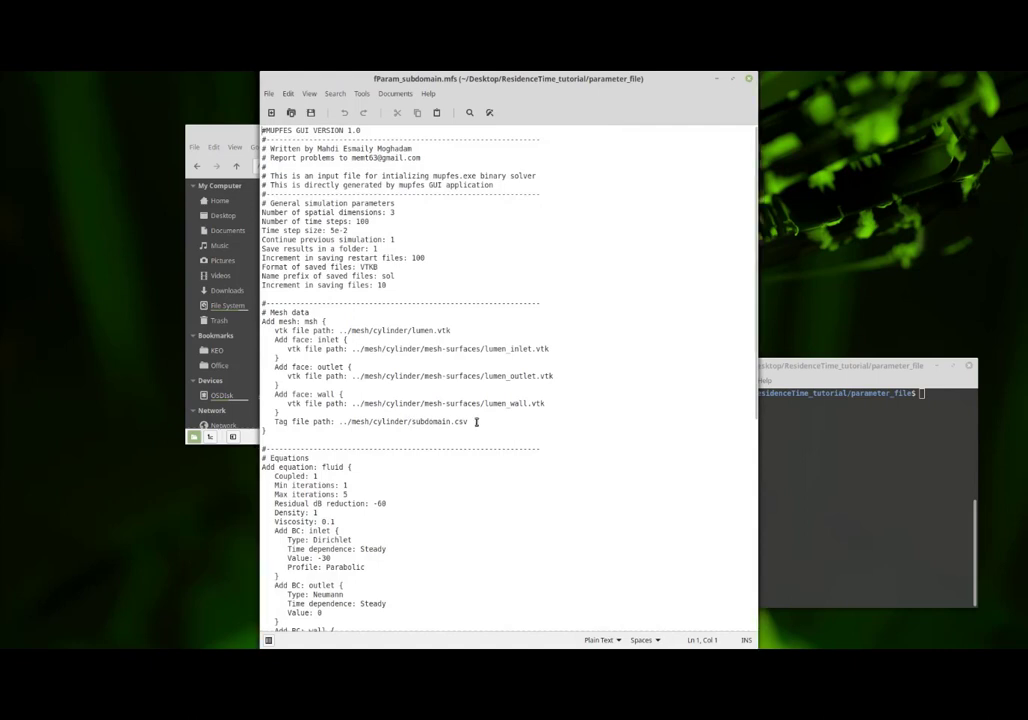
{"action": "left_click_drag", "start_coordinate": [468, 421], "coordinate": [263, 423]}
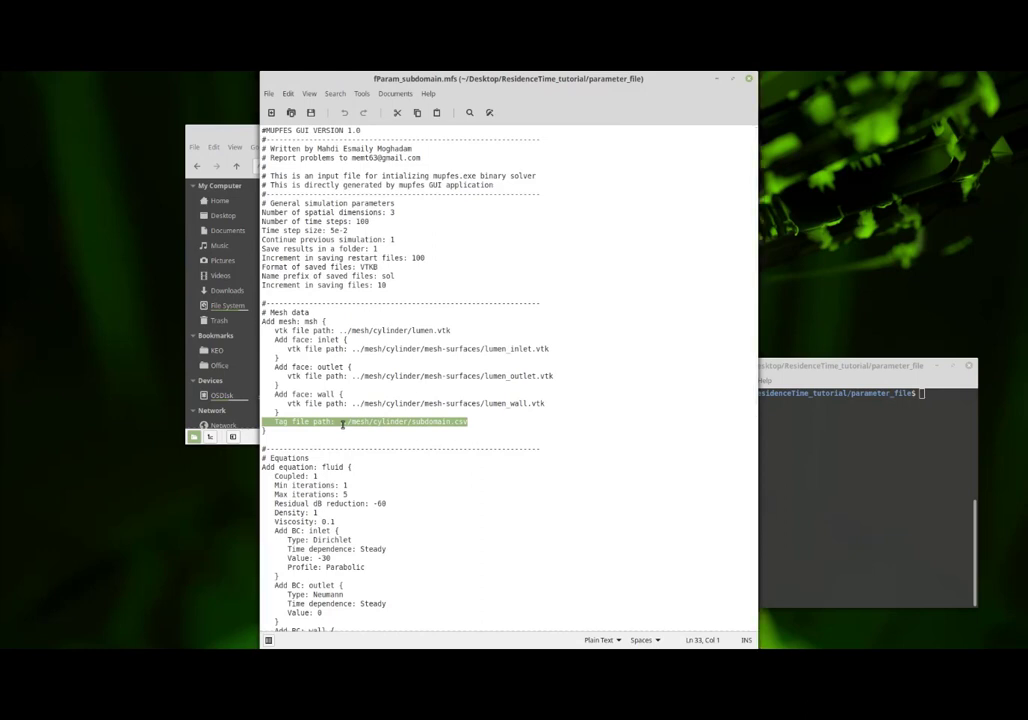
{"action": "left_click_drag", "start_coordinate": [274, 422], "coordinate": [468, 422]}
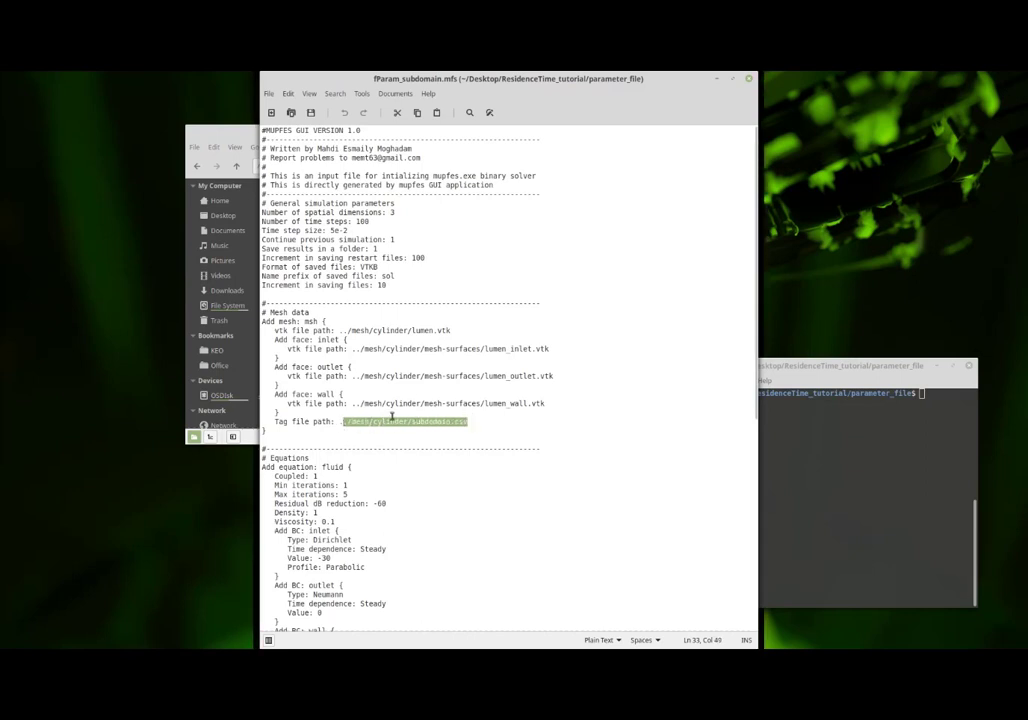
{"action": "left_click", "coordinate": [514, 425]}
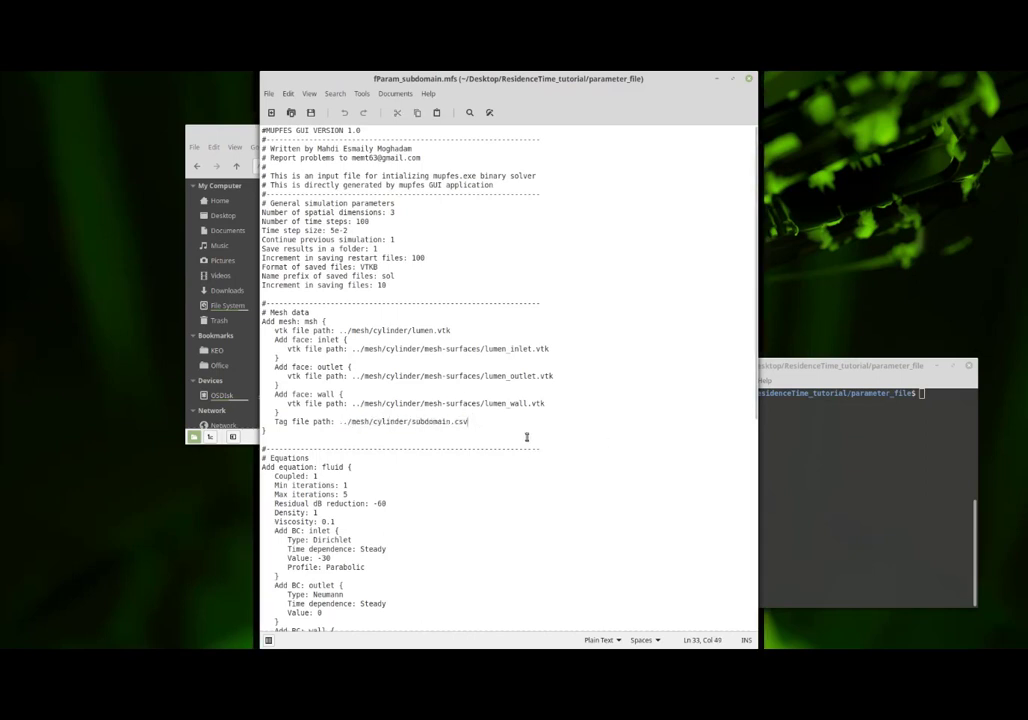
Highlight the heatF equation block defining Domain 0 and Domain 1 source terms.
{"action": "scroll", "coordinate": [542, 444], "scroll_direction": "down", "scroll_amount": 5}
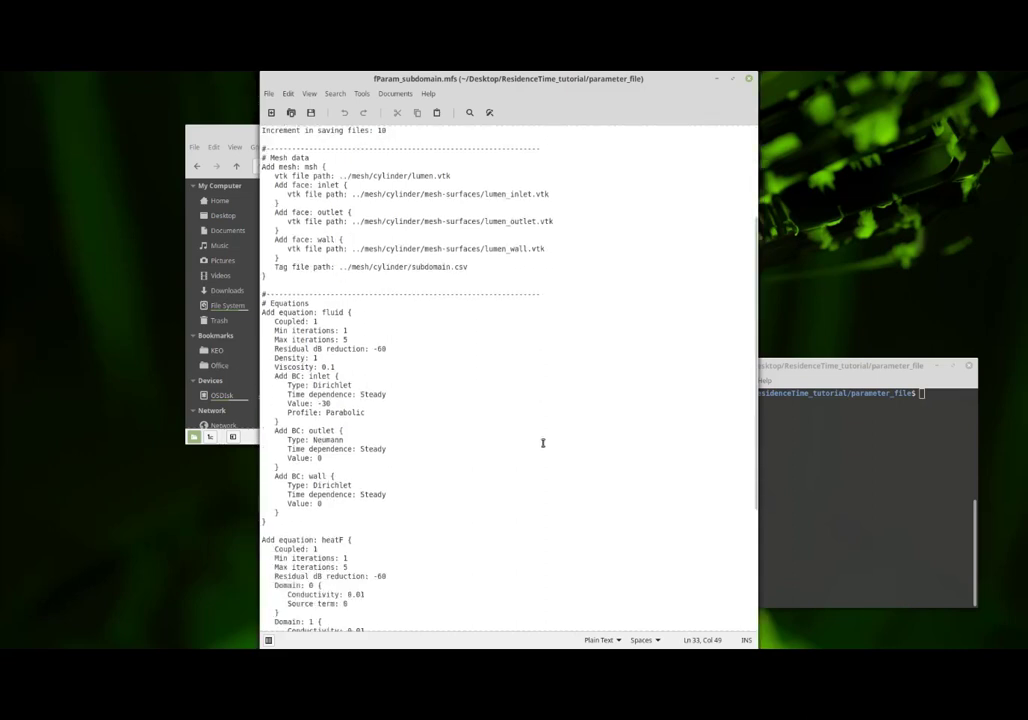
{"action": "scroll", "coordinate": [543, 442], "scroll_direction": "down", "scroll_amount": 3}
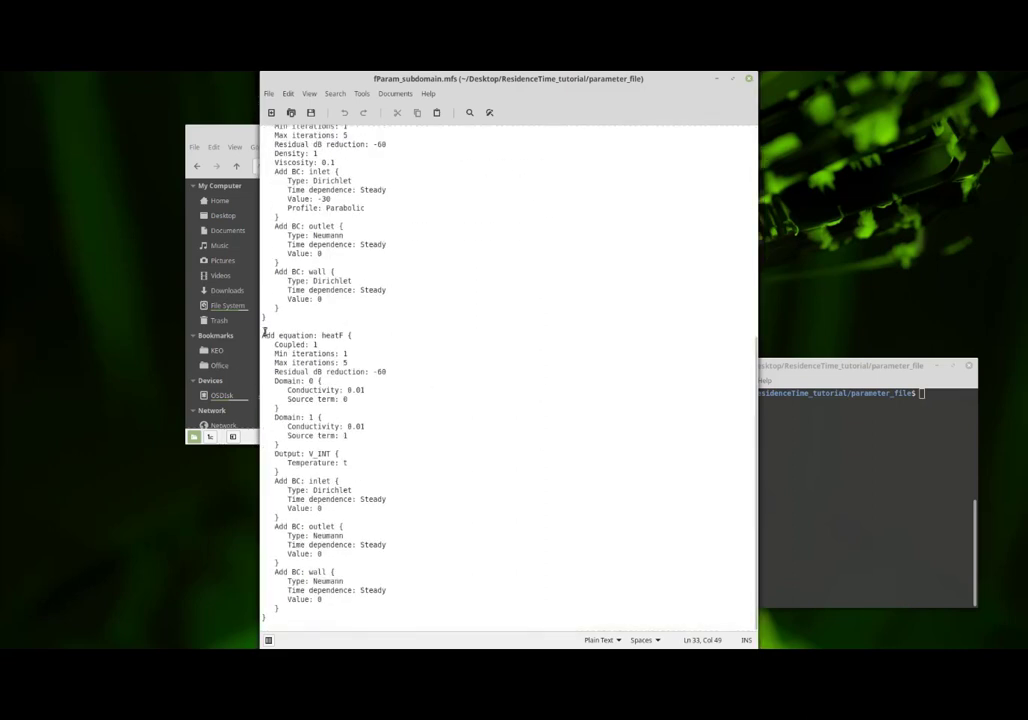
{"action": "left_click_drag", "start_coordinate": [263, 335], "coordinate": [334, 616]}
{"action": "left_click", "coordinate": [335, 616]}
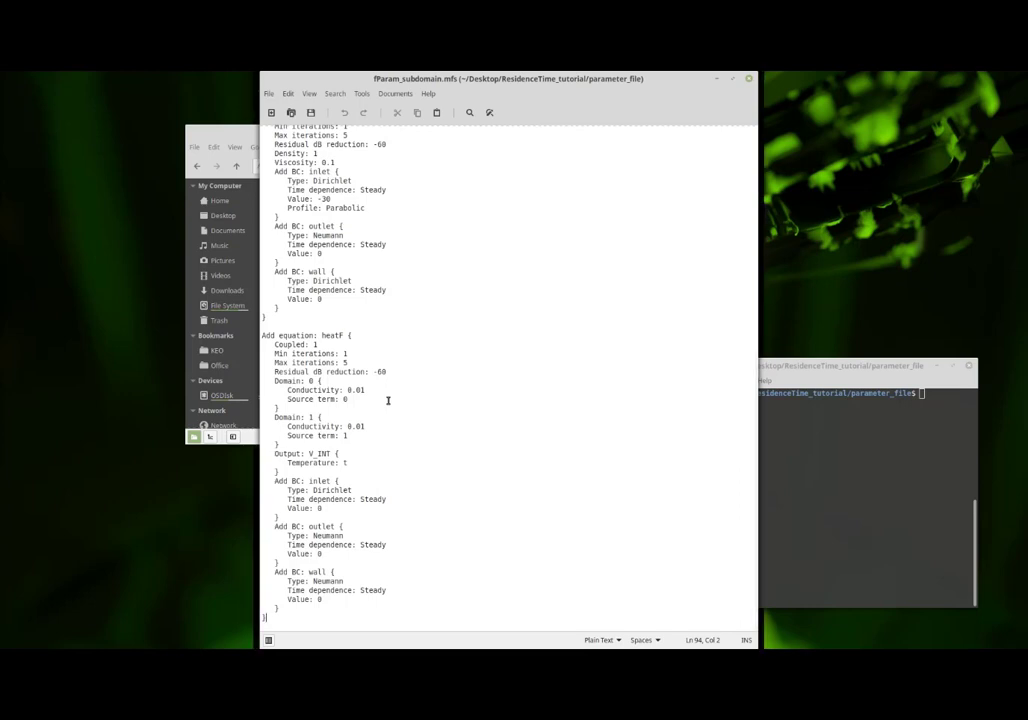
{"action": "triple_click", "coordinate": [313, 380]}
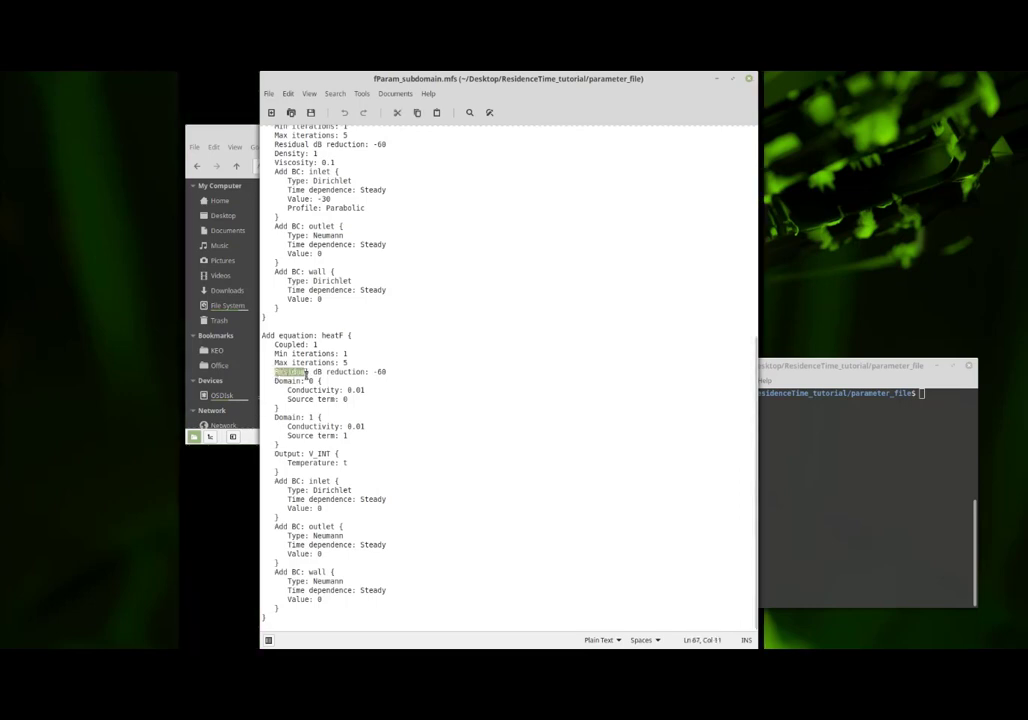
{"action": "left_click", "coordinate": [313, 380]}
{"action": "left_click_drag", "start_coordinate": [313, 380], "coordinate": [271, 382]}
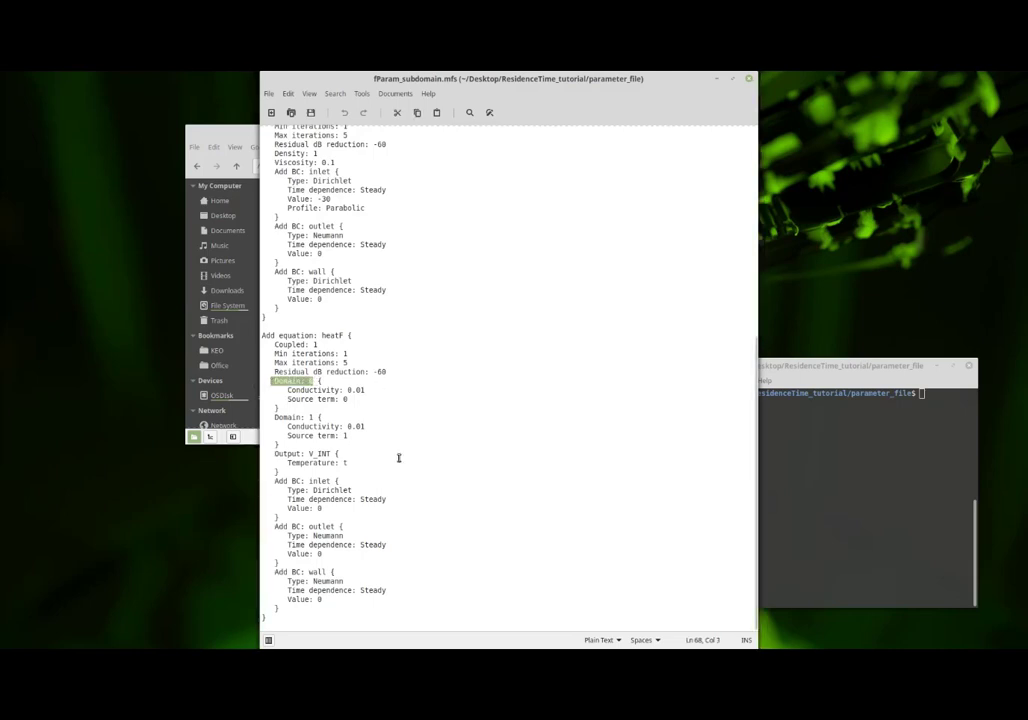
{"action": "left_click", "coordinate": [344, 399]}
{"action": "key", "text": "shift+Home"}
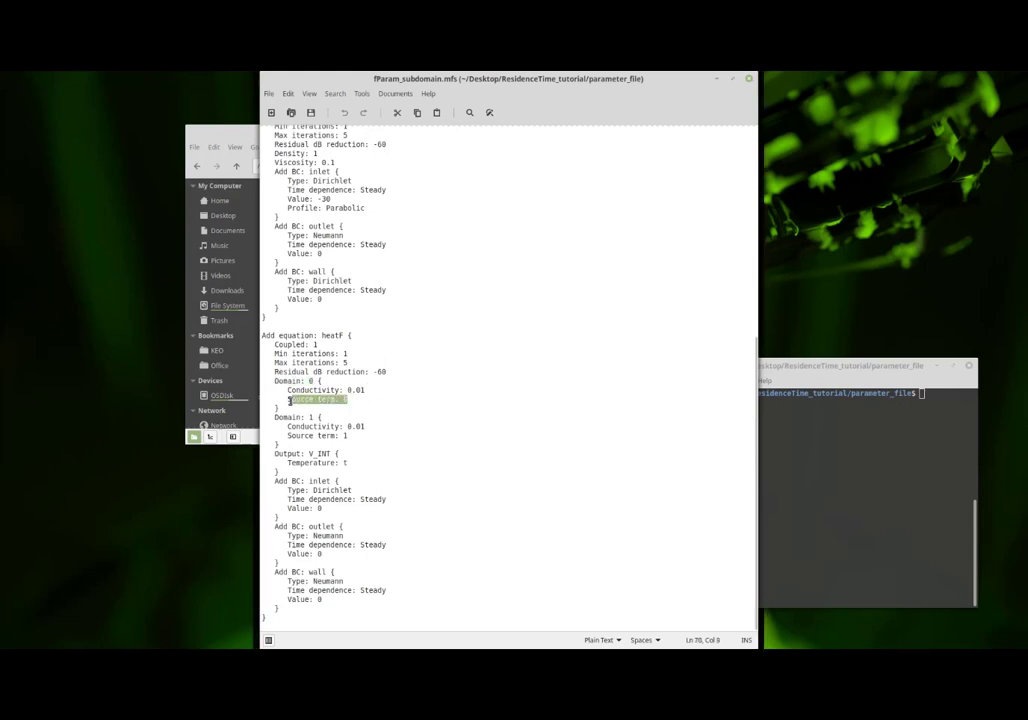
{"action": "left_click_drag", "start_coordinate": [320, 419], "coordinate": [272, 417]}
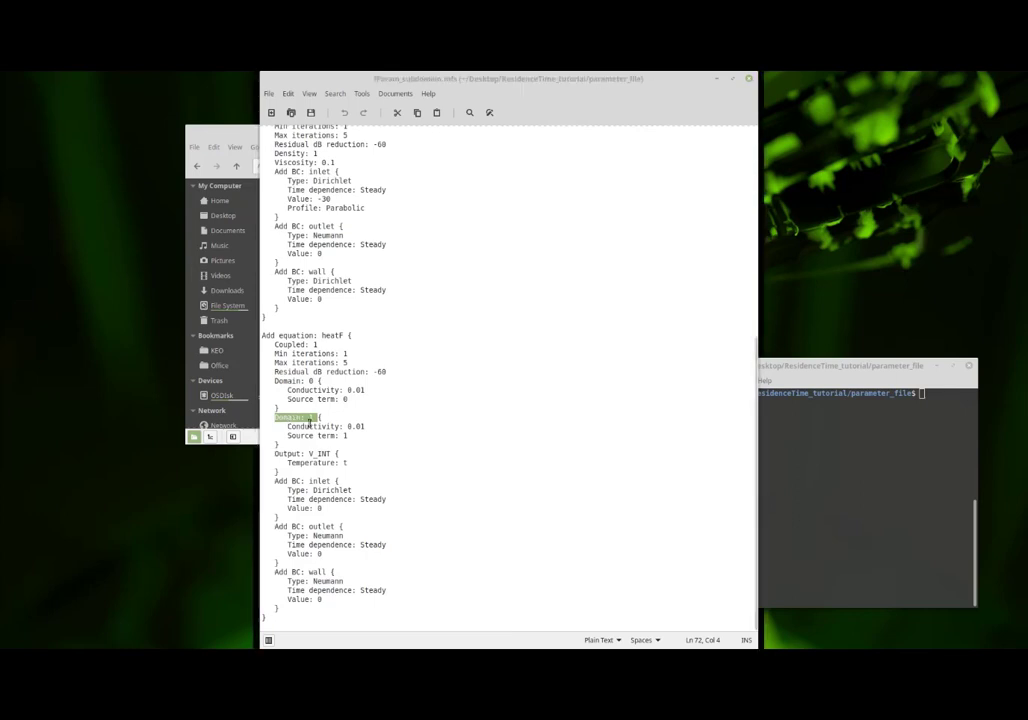
{"action": "left_click_drag", "start_coordinate": [351, 436], "coordinate": [289, 437]}
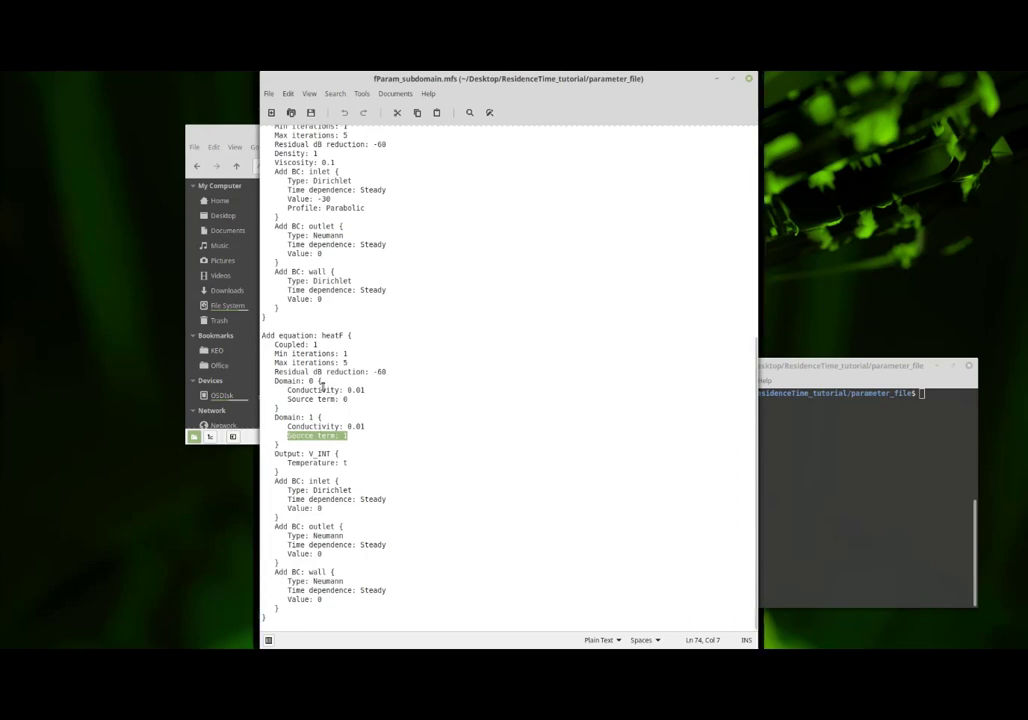
{"action": "left_click_drag", "start_coordinate": [303, 390], "coordinate": [388, 395]}
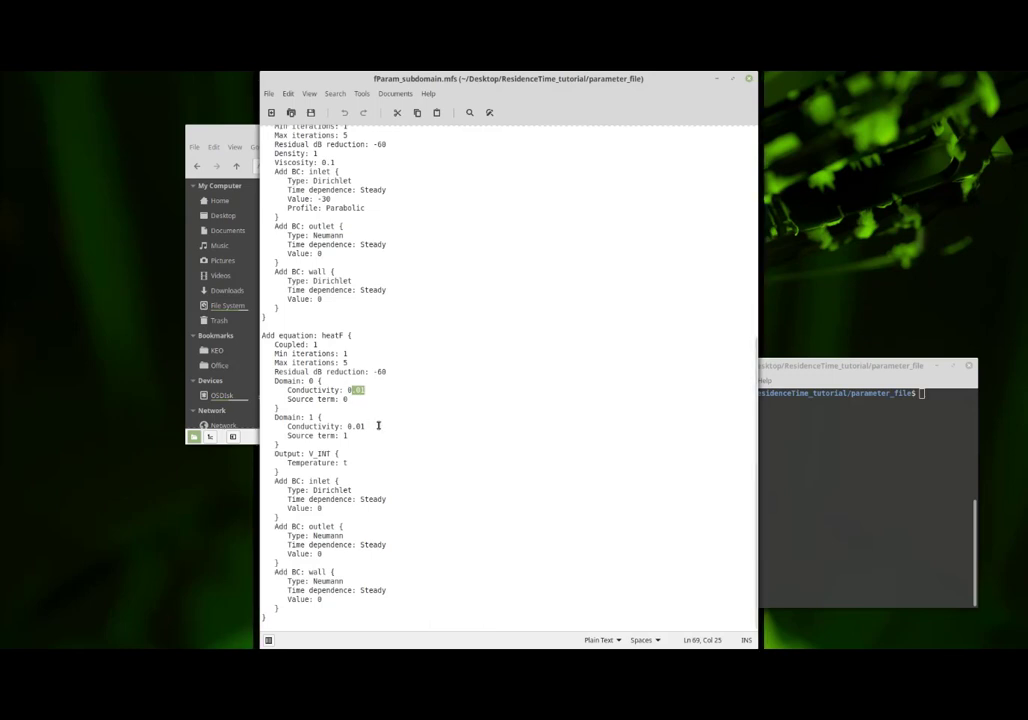
{"action": "left_click", "coordinate": [382, 428]}
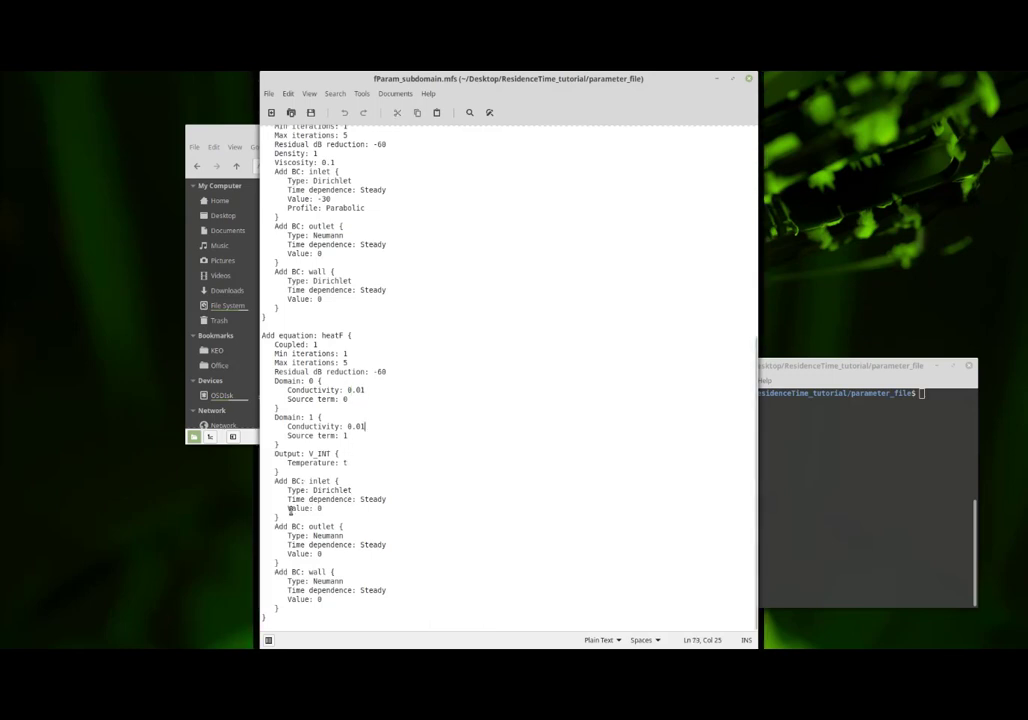
{"action": "left_click_drag", "start_coordinate": [304, 509], "coordinate": [323, 512]}
{"action": "double_click", "coordinate": [318, 553]}
{"action": "double_click", "coordinate": [318, 599]}
{"action": "left_click", "coordinate": [378, 441]}
Run mupfes on fParam_subdomain.mfs from the terminal.
{"action": "left_click", "coordinate": [869, 466]}
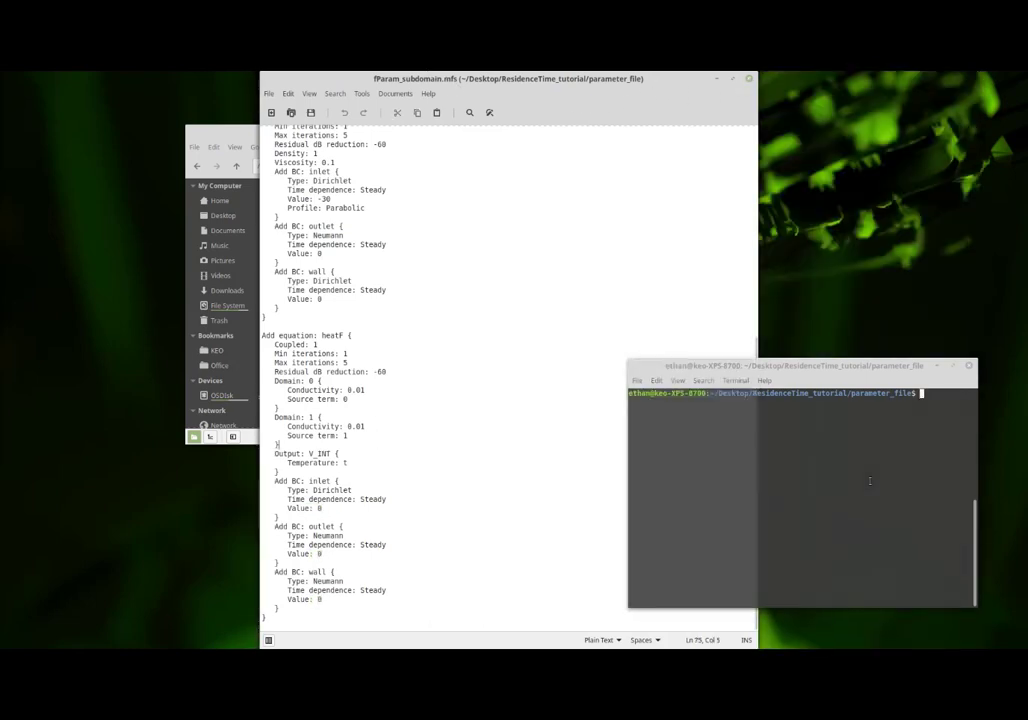
{"action": "type", "text": "mupfes"}
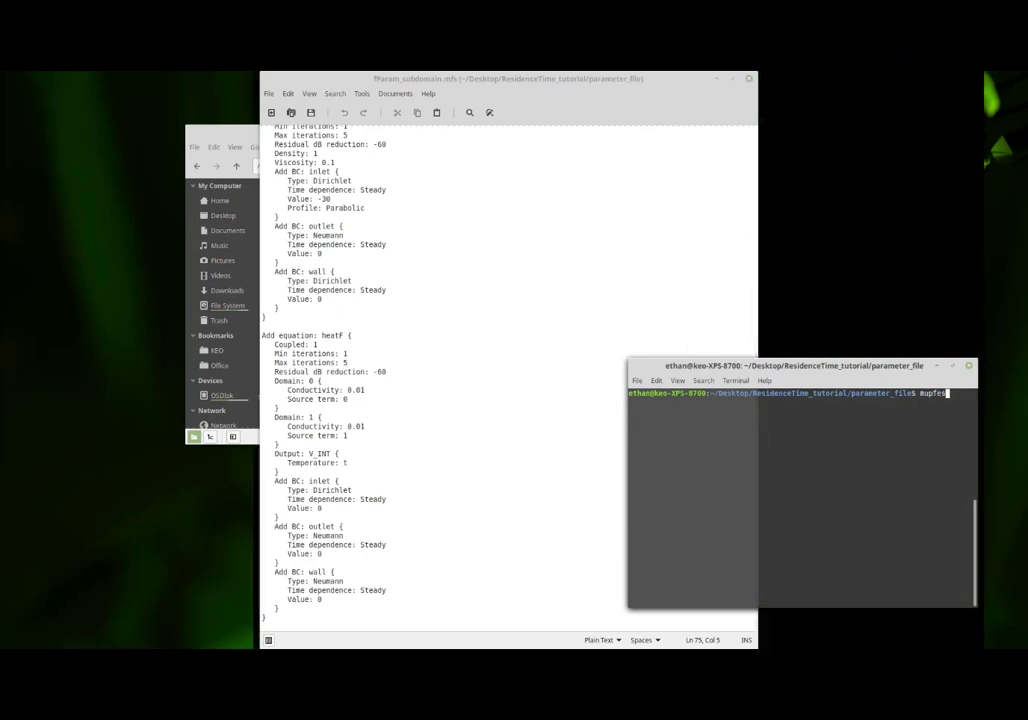
{"action": "type", "text": " fParam_s"}
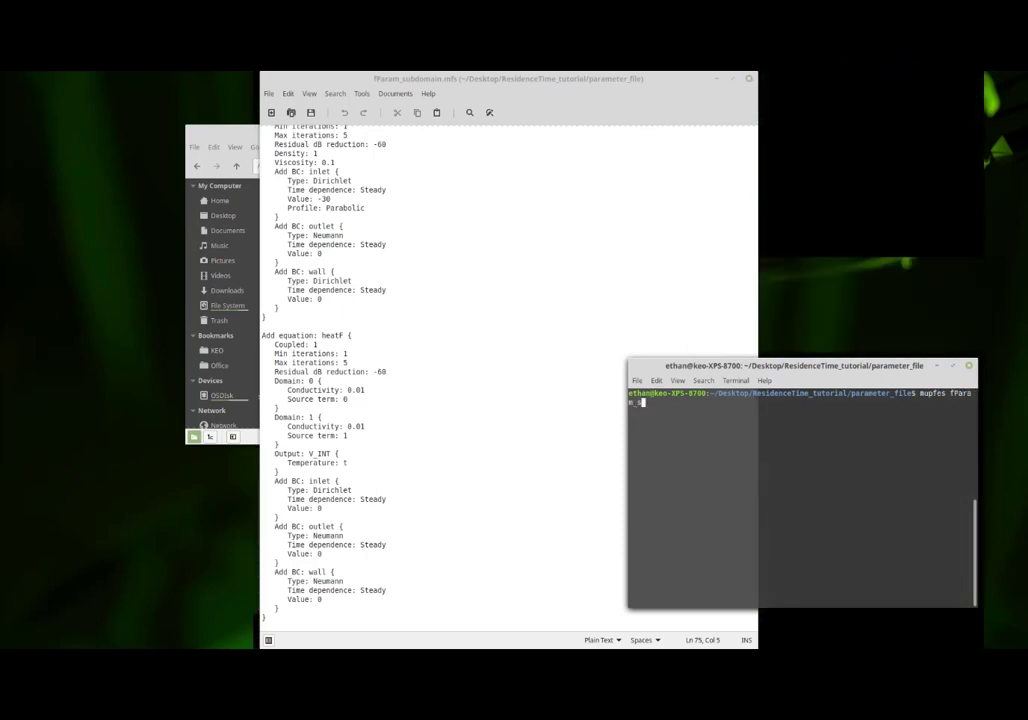
{"action": "key", "text": "Tab"}
{"action": "key", "text": "Return"}
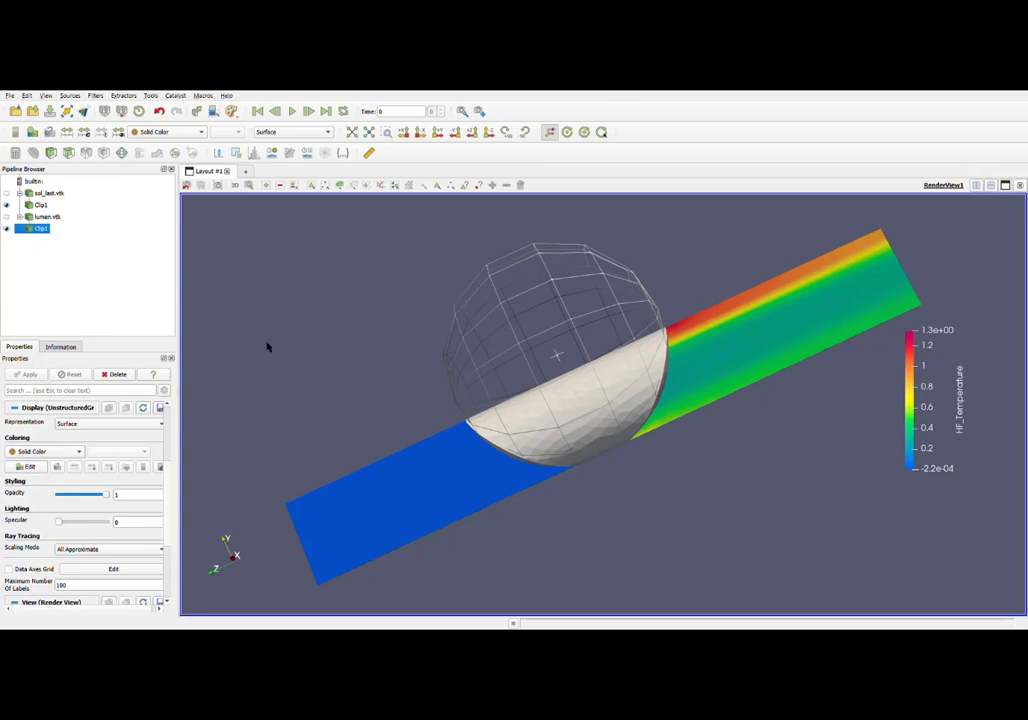
Lower the clipped sphere's opacity to about 0.33 so the HF_Temperature tube shows through.
{"action": "left_click_drag", "start_coordinate": [107, 497], "coordinate": [72, 495]}
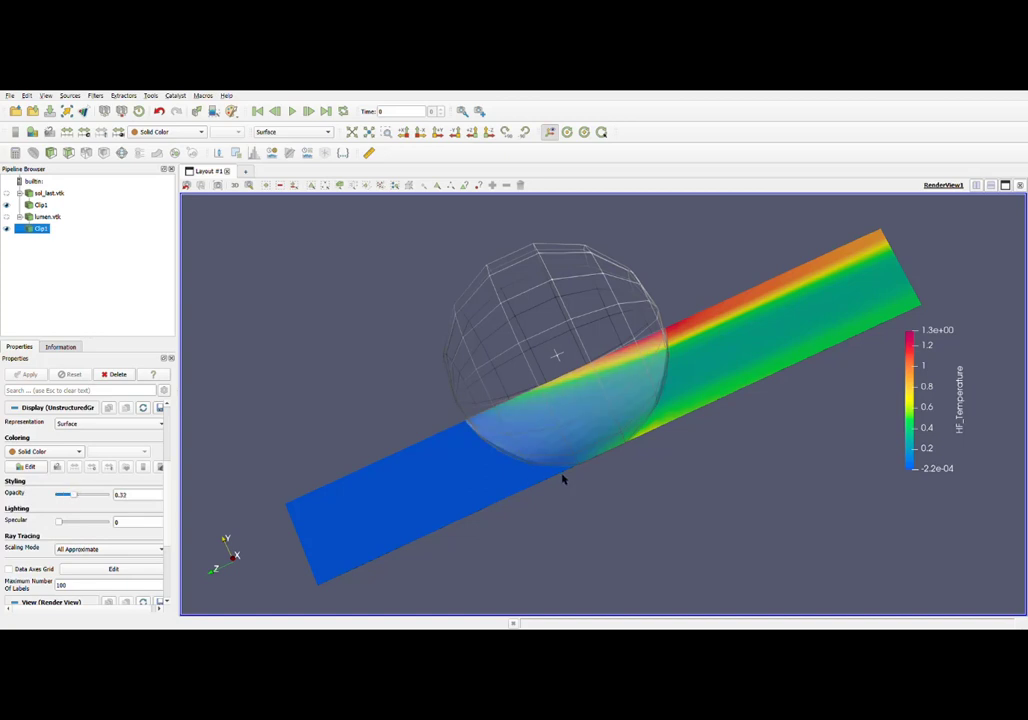